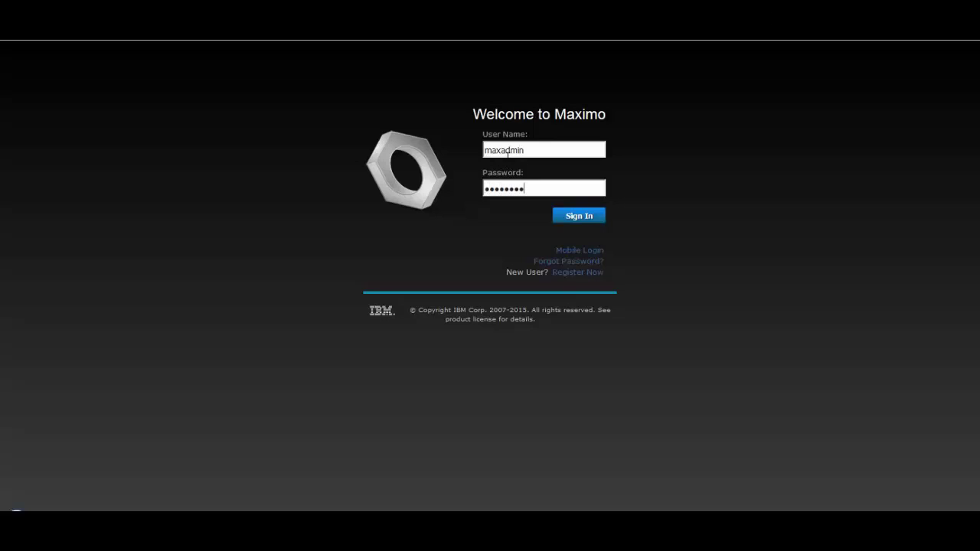
Sign in as maxadmin and open the Assets application
key("Return")
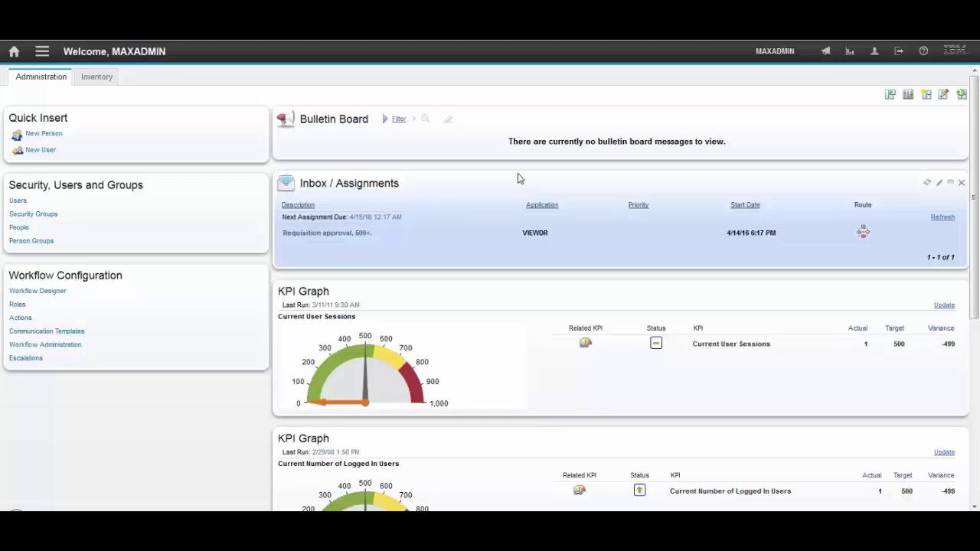
left_click(42, 56)
mouse_move(69, 121)
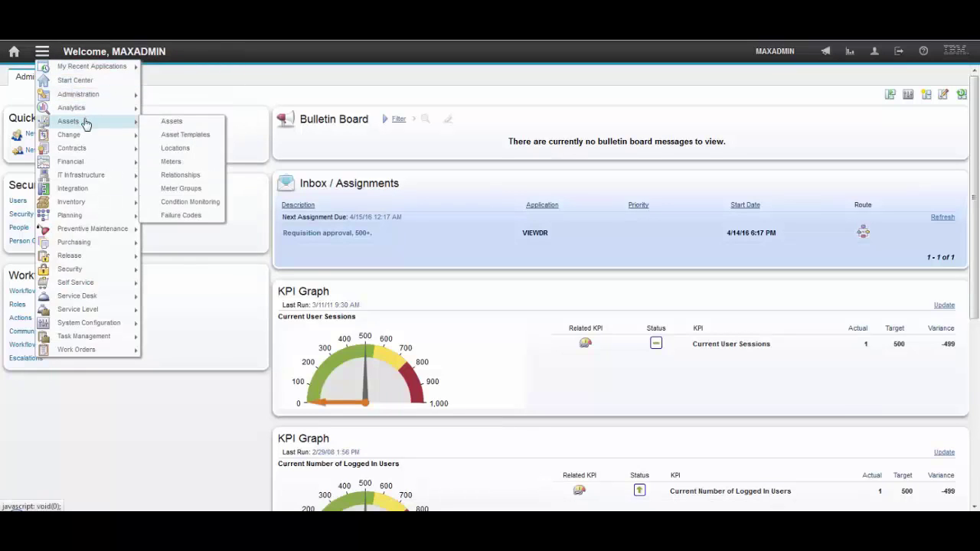
left_click(173, 122)
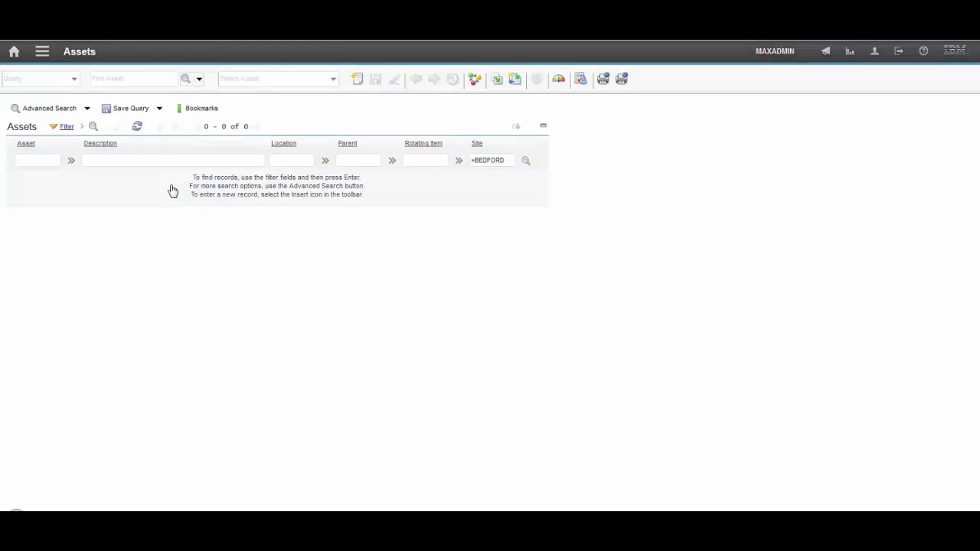
Open asset 13143, Chain Wash Assembly, then list all work orders in Work Order Tracking
left_click(26, 177)
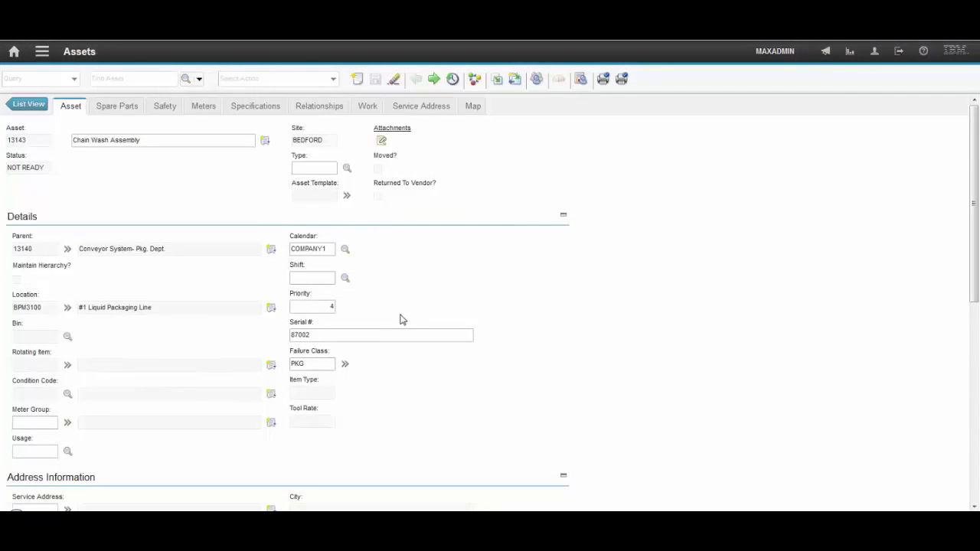
left_click(43, 54)
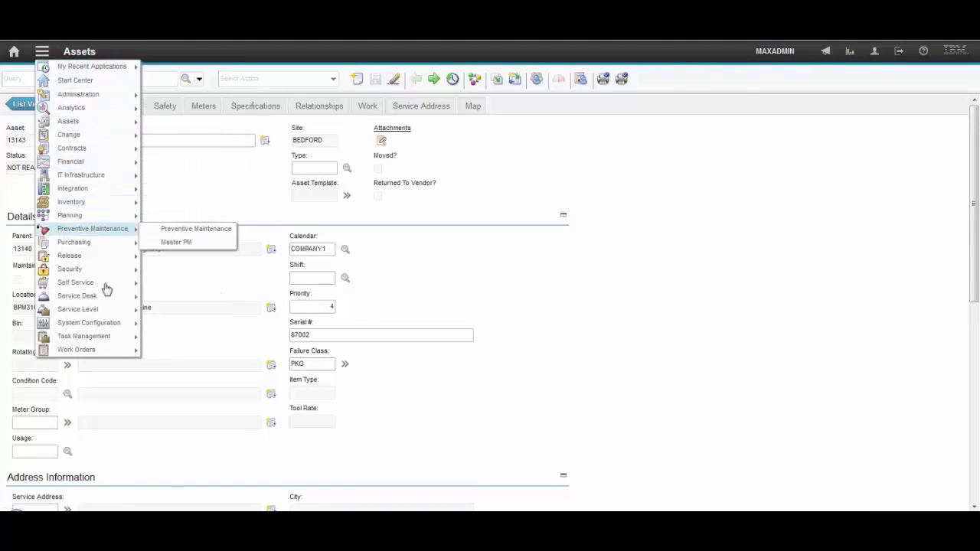
mouse_move(76, 349)
left_click(162, 352)
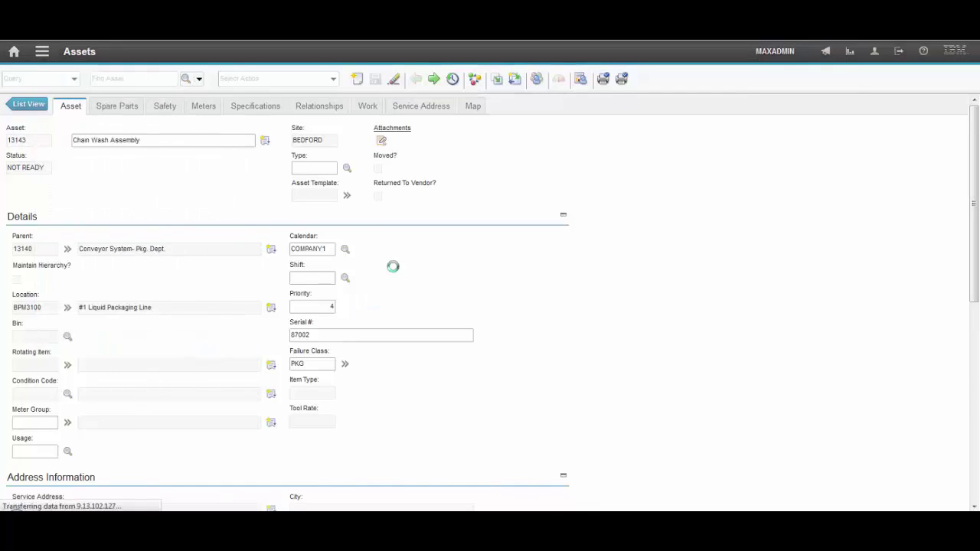
key("Return")
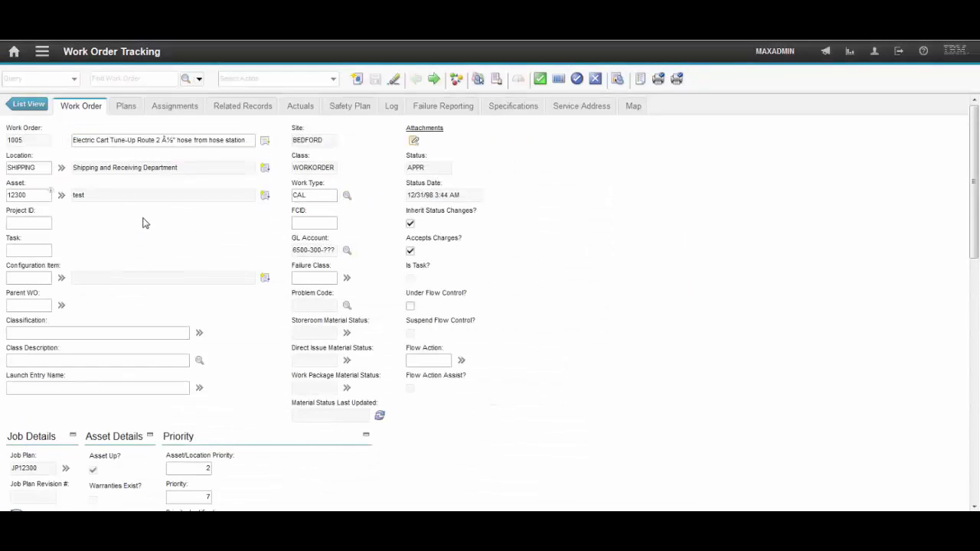
left_click(41, 51)
mouse_move(88, 323)
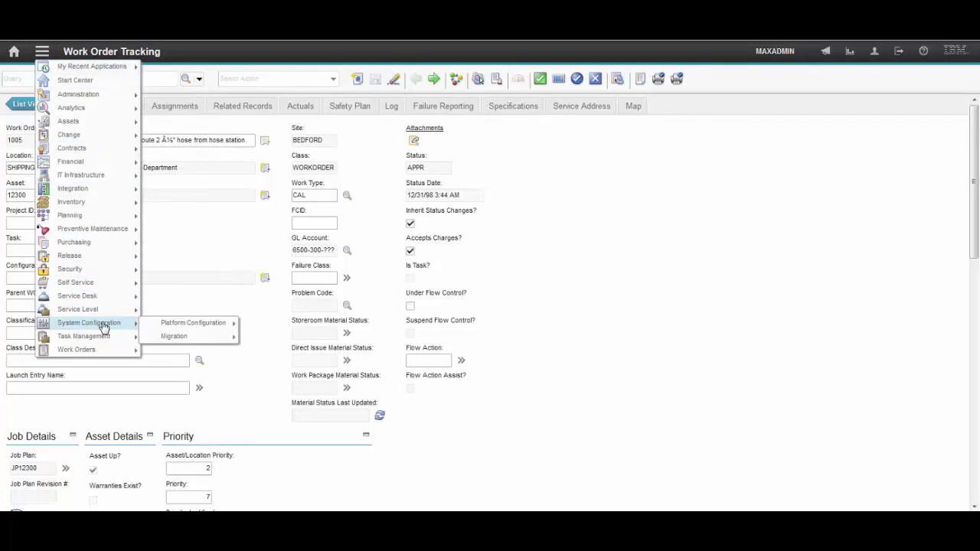
mouse_move(193, 322)
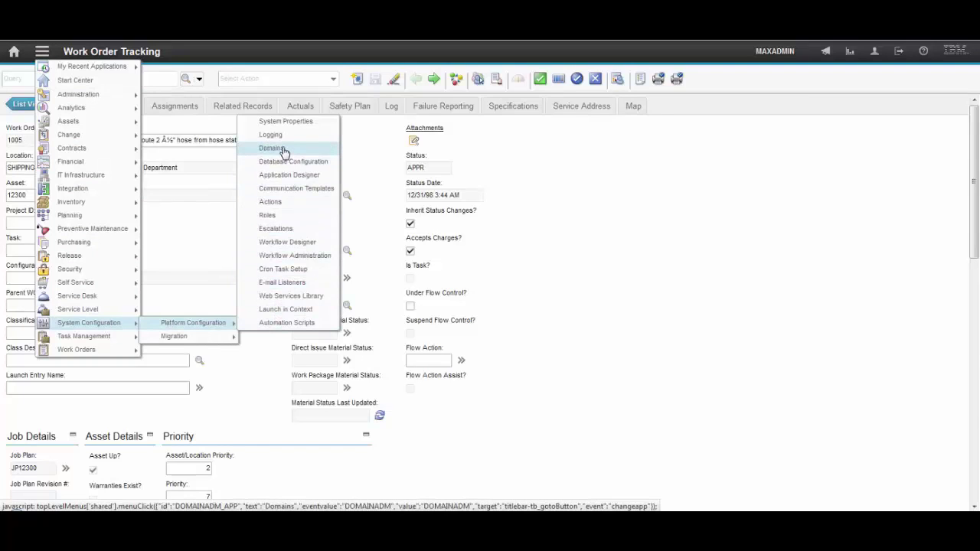
Start a new crossover domain ASSETWO described as 'Asset to Work Order'
left_click(283, 151)
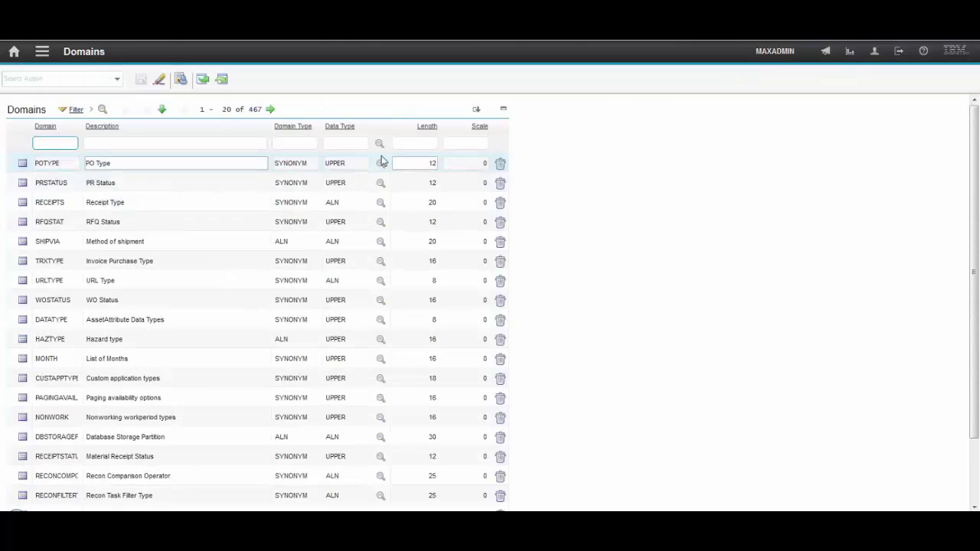
scroll(594, 264, "down", 2)
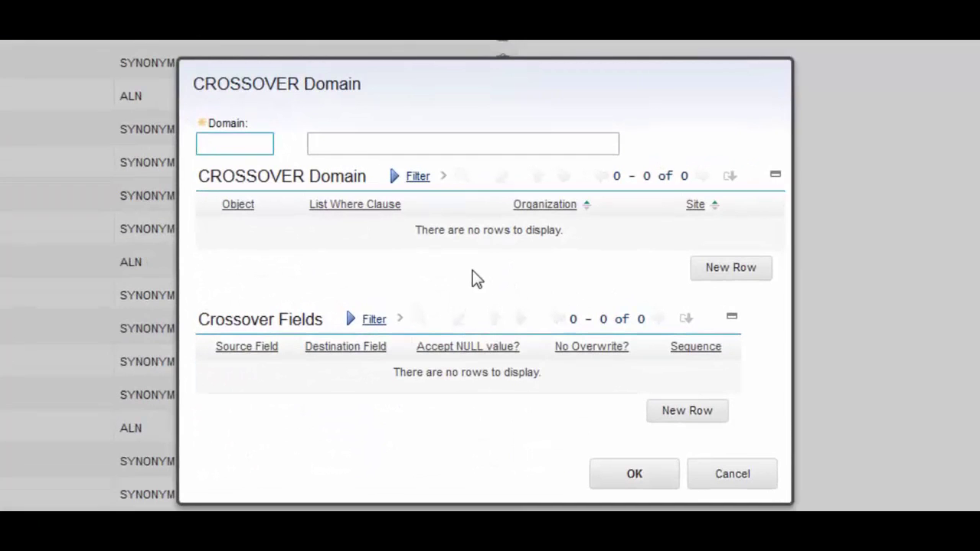
type("ASSETW")
type("O")
key("Tab")
type("Asset to Work Order")
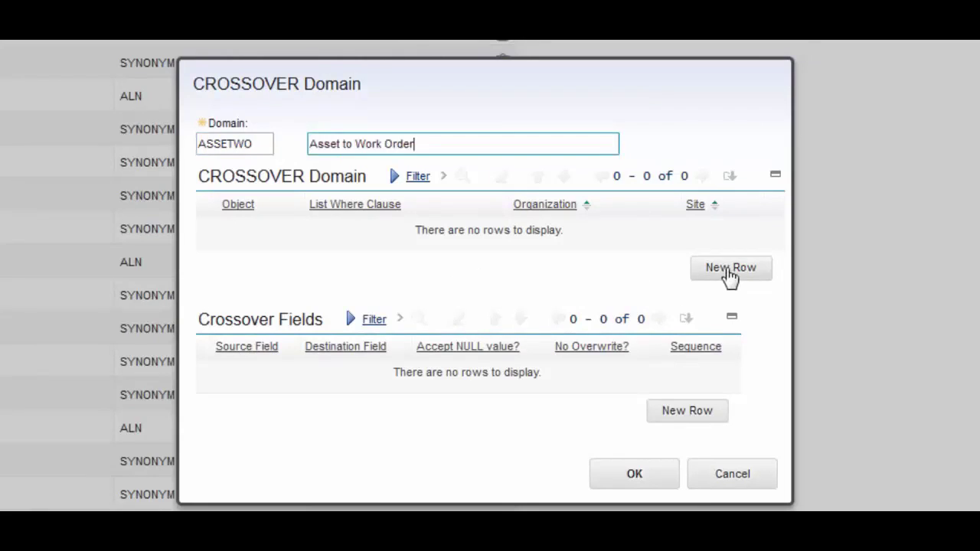
Add object ASSET with validation and list where clauses assetnum=:assetnum, and confirm
left_click(728, 274)
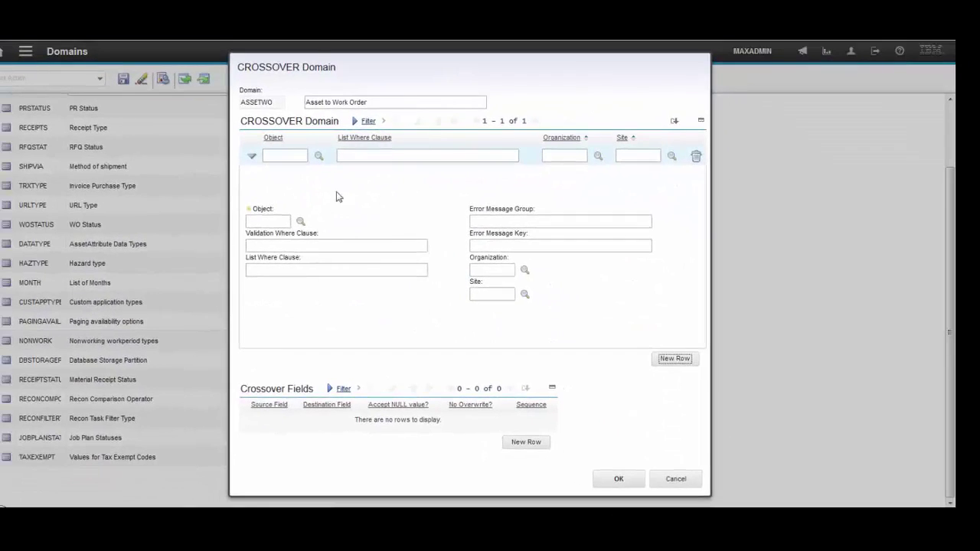
left_click(343, 202)
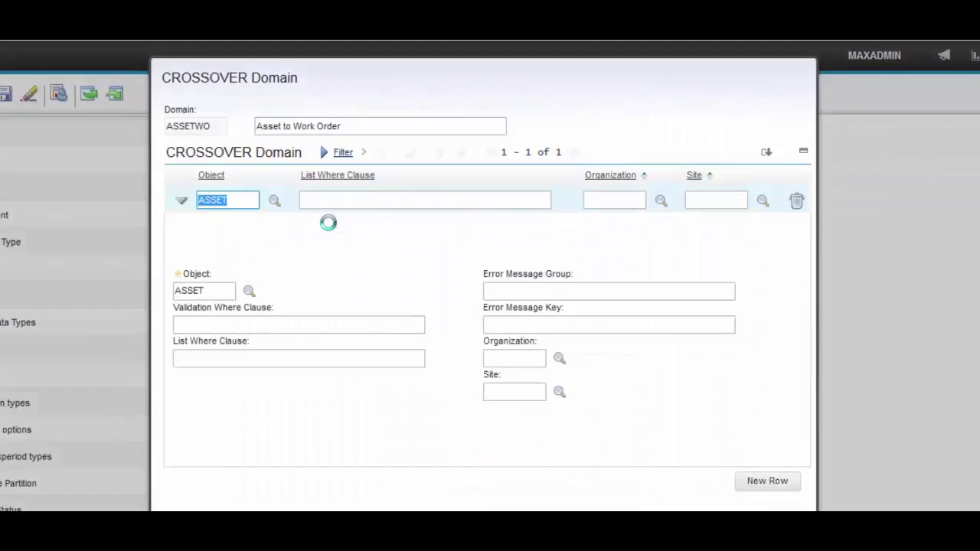
left_click(323, 324)
type("assetnum=")
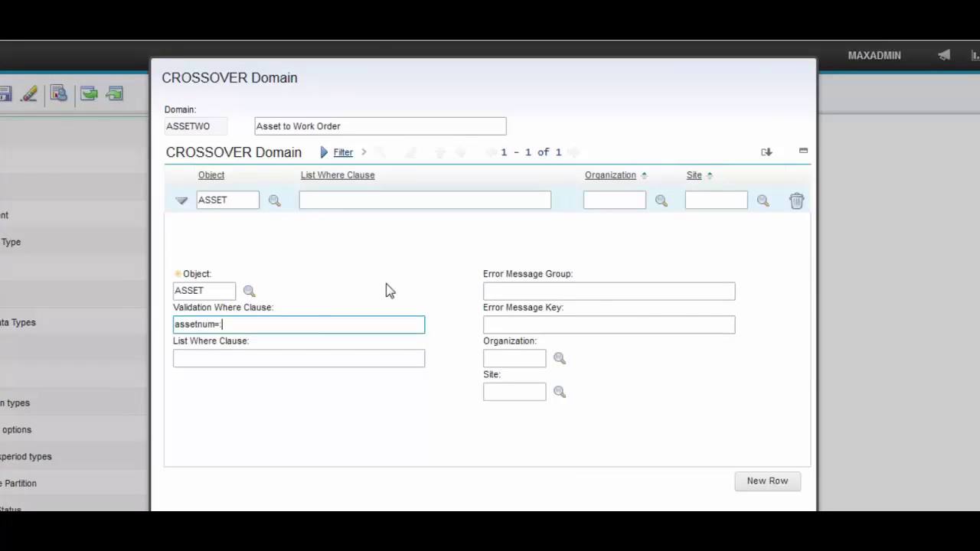
type(":assetnum")
key("ctrl+a")
key("ctrl+c")
key("Tab")
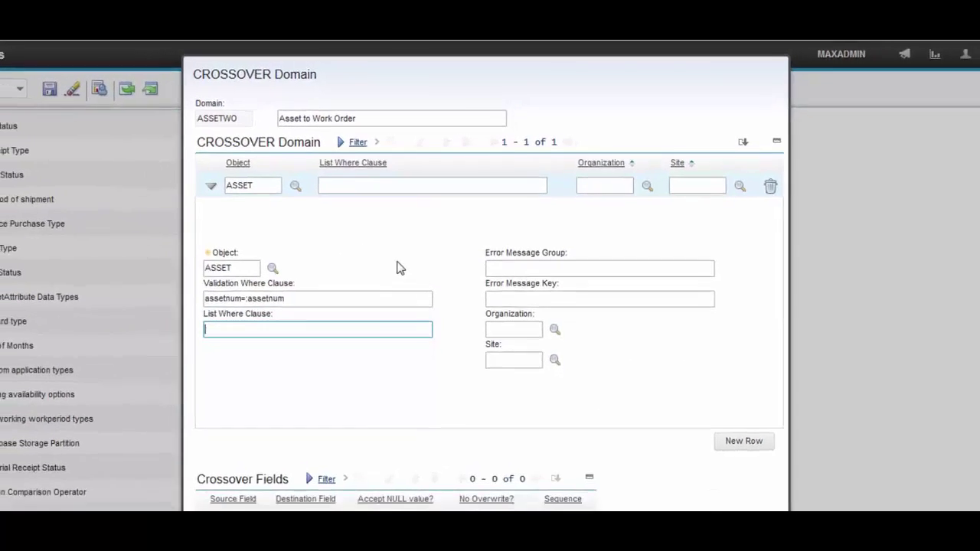
key("ctrl+v")
key("Tab")
left_click(640, 484)
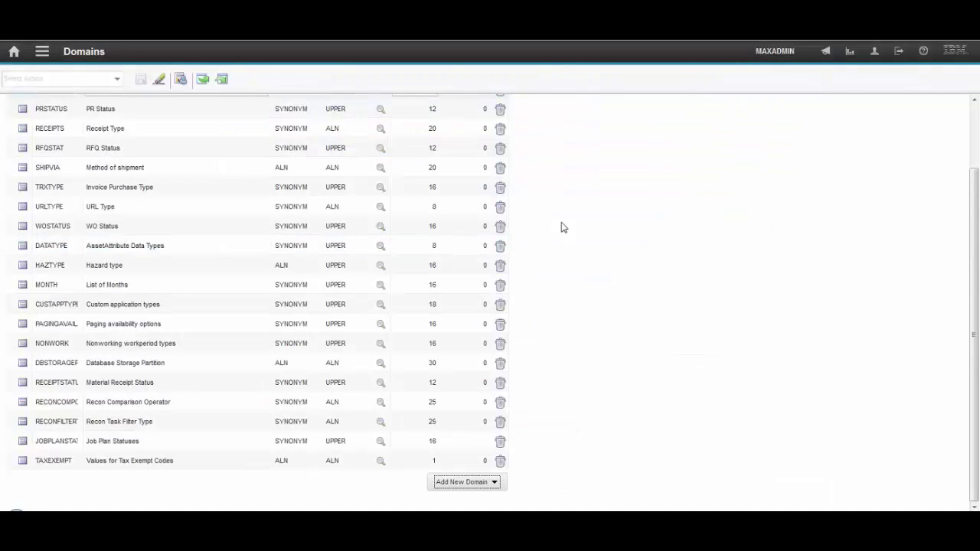
Find the WORKORDER object in Database Configuration and show its 279 attributes
left_click(42, 54)
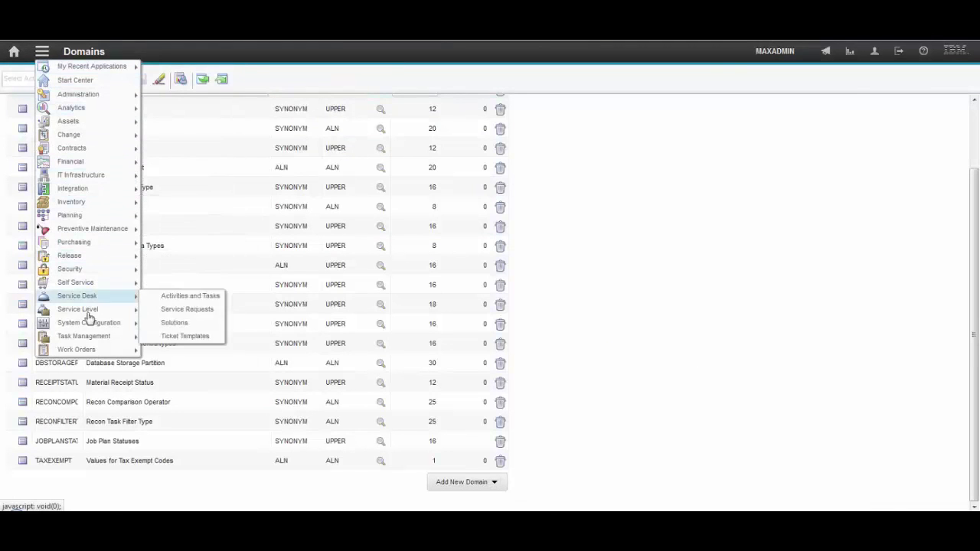
mouse_move(193, 323)
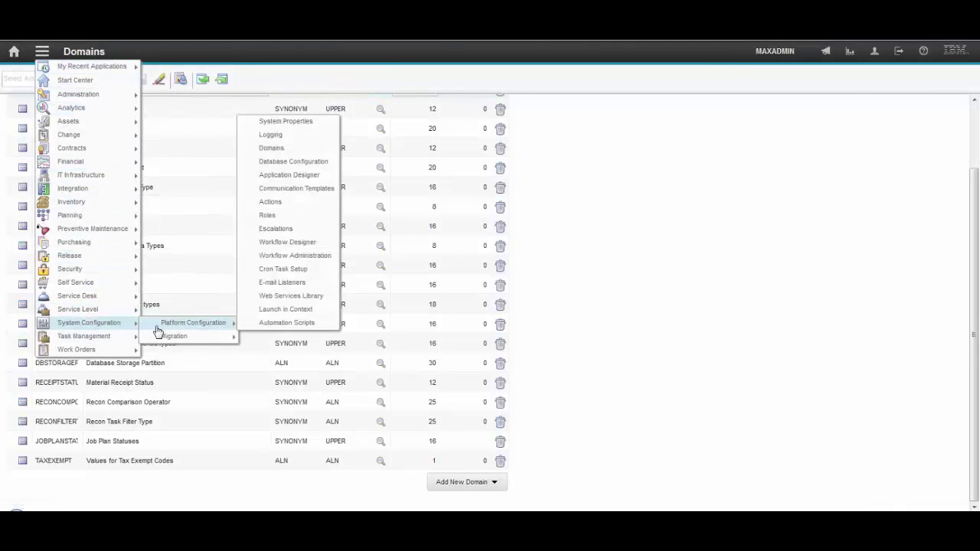
left_click(297, 169)
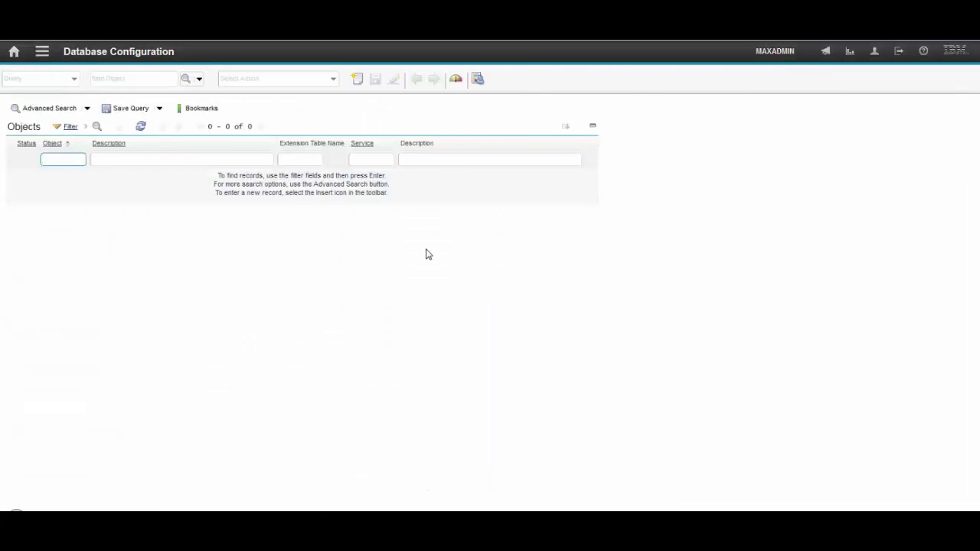
left_click(132, 79)
type("orkorder")
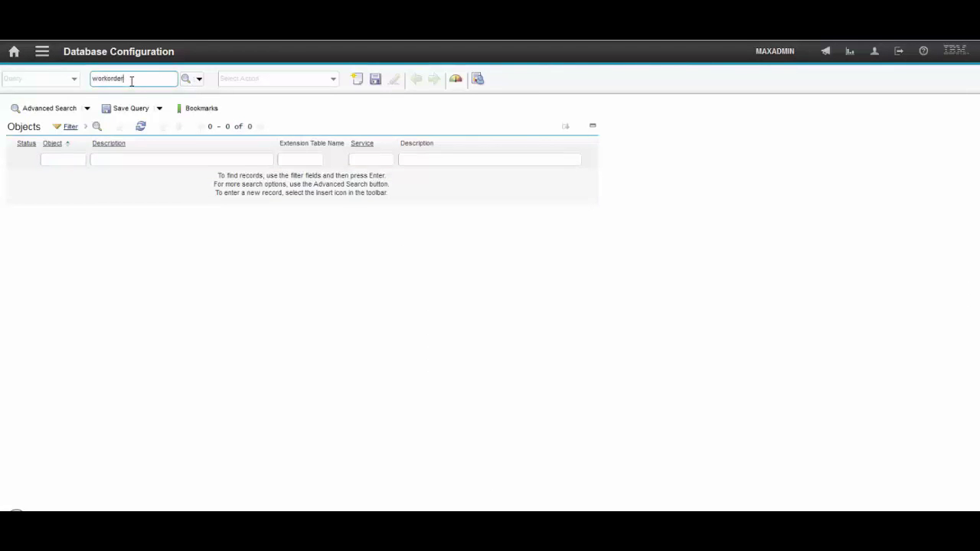
key("Return")
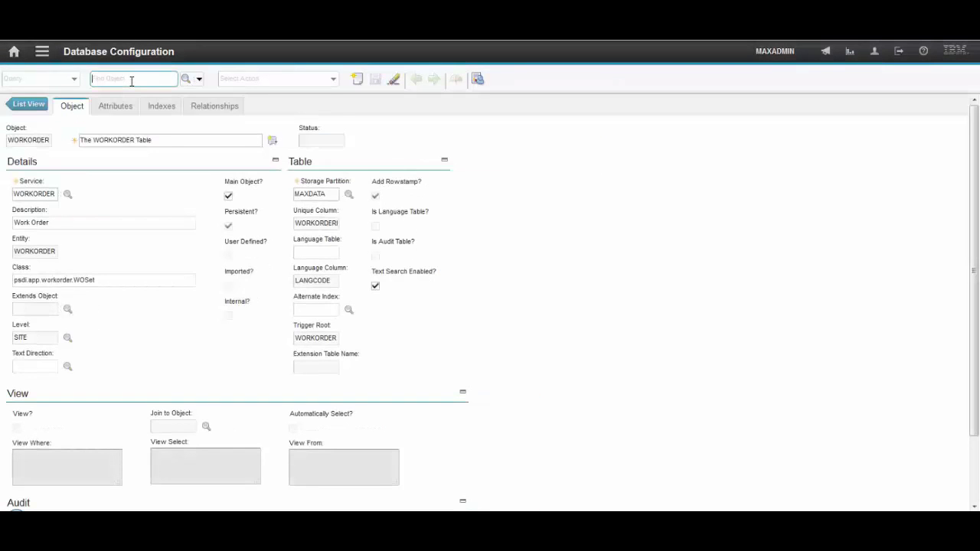
left_click(120, 108)
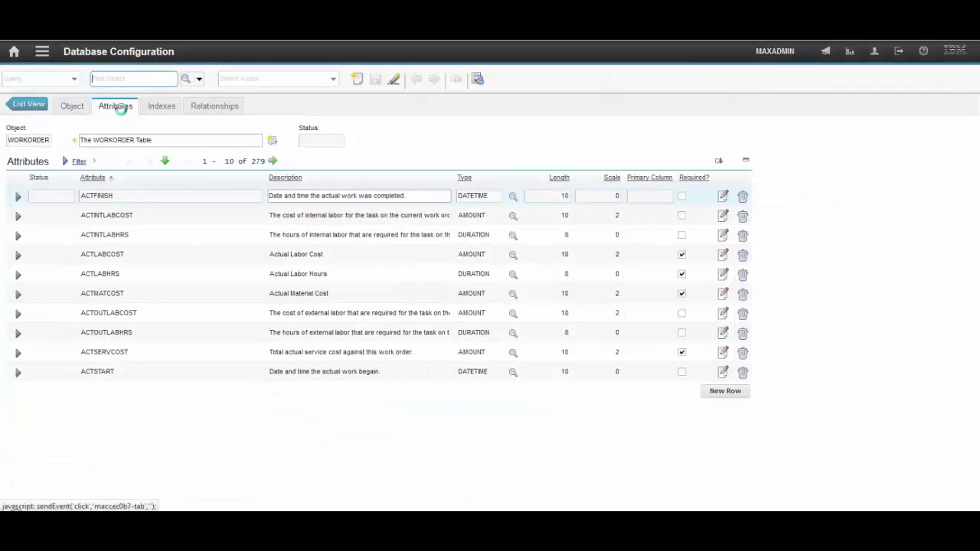
Add a SERIALNUM attribute to WORKORDER, same as ASSET.SERIALNUM, and save it
left_click(728, 395)
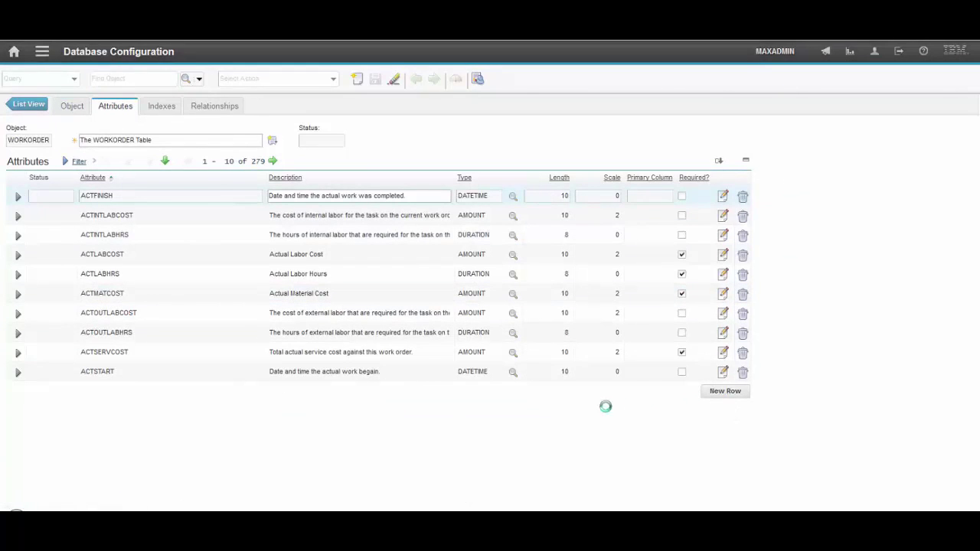
scroll(446, 404, "down", 5)
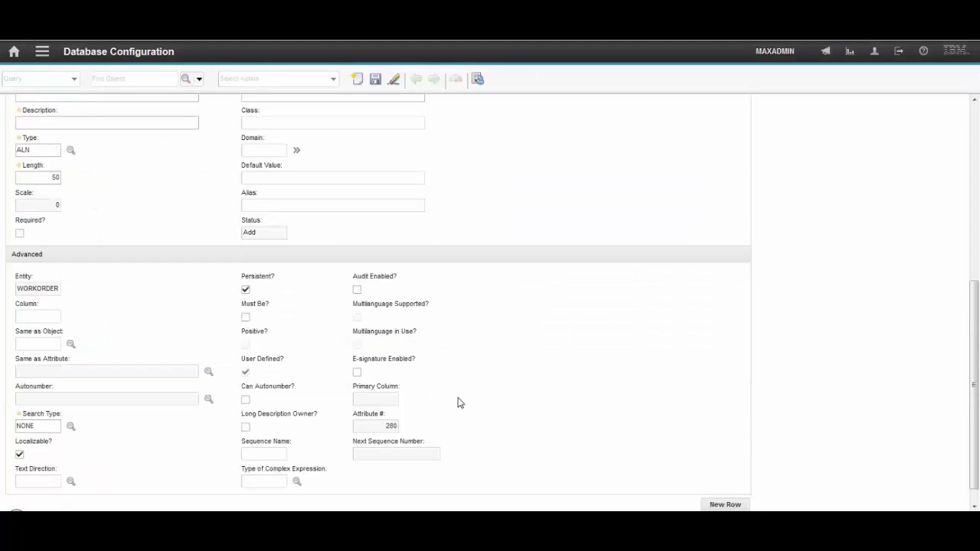
scroll(471, 395, "up", 1)
left_click(97, 143)
type("serialnum")
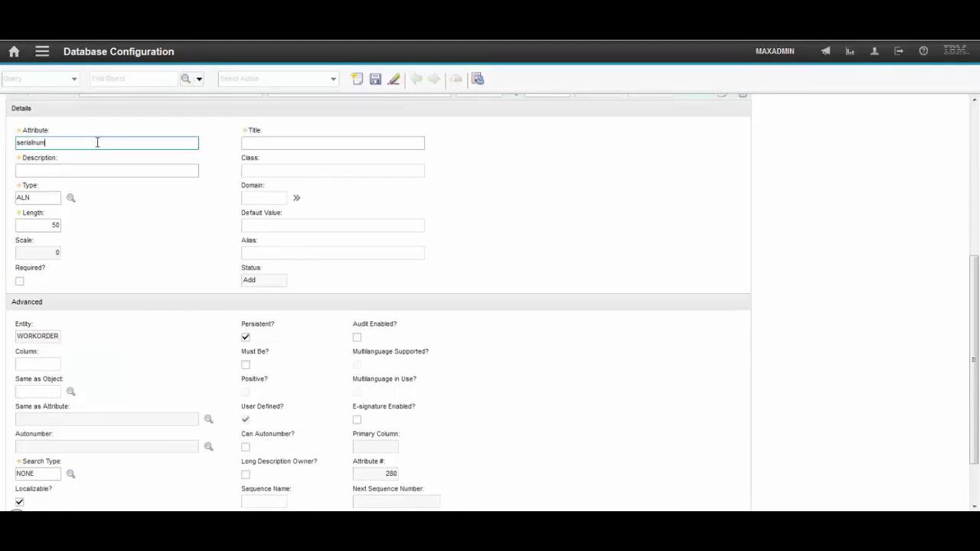
key("Tab")
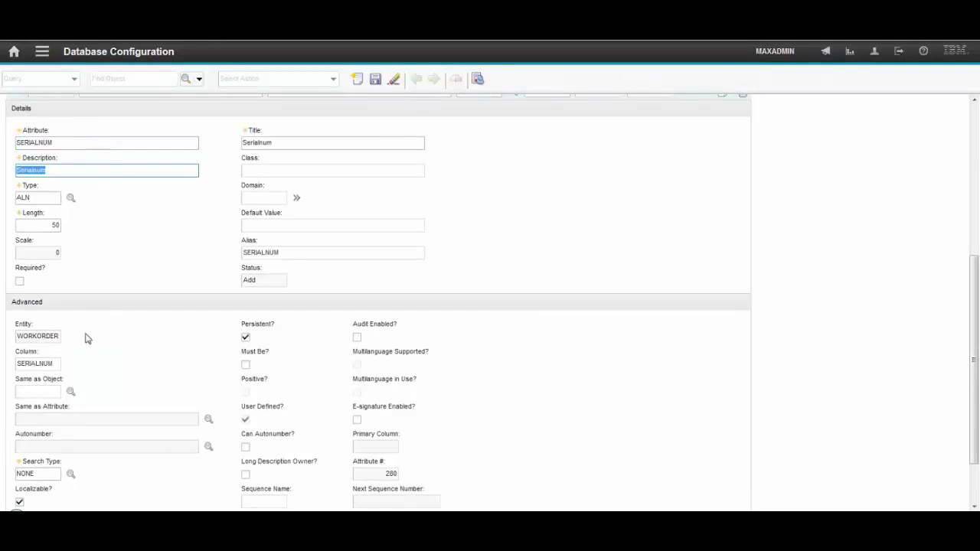
left_click(39, 392)
type("asset")
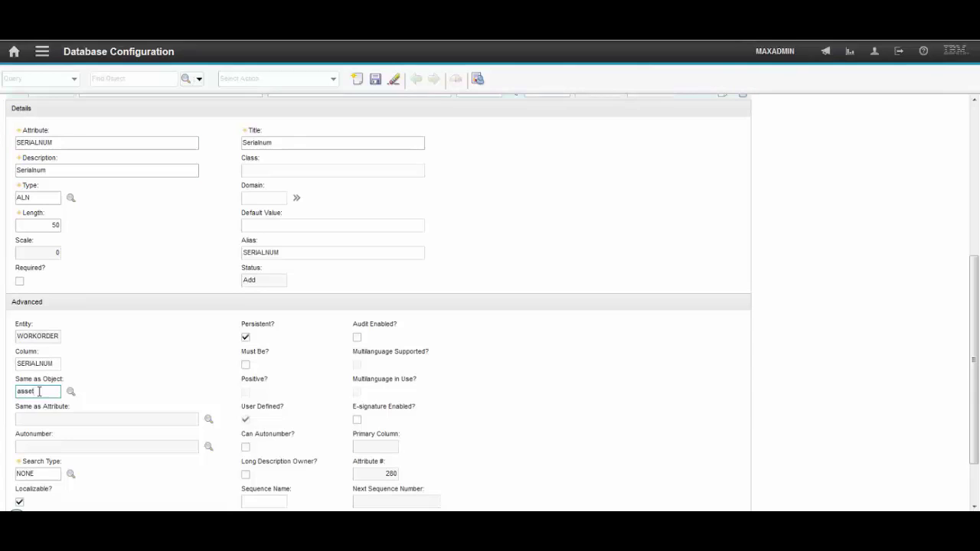
left_click(105, 420)
type("serialnum")
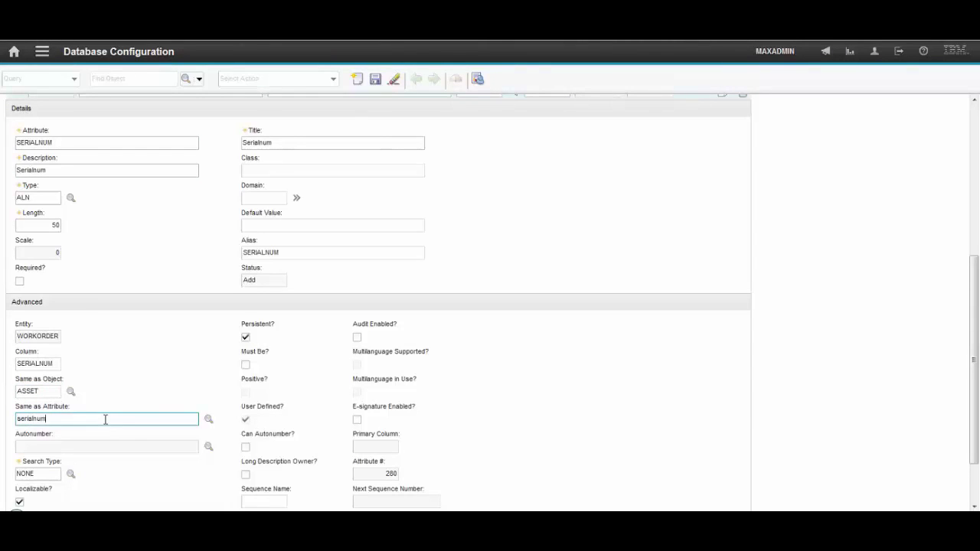
key("Tab")
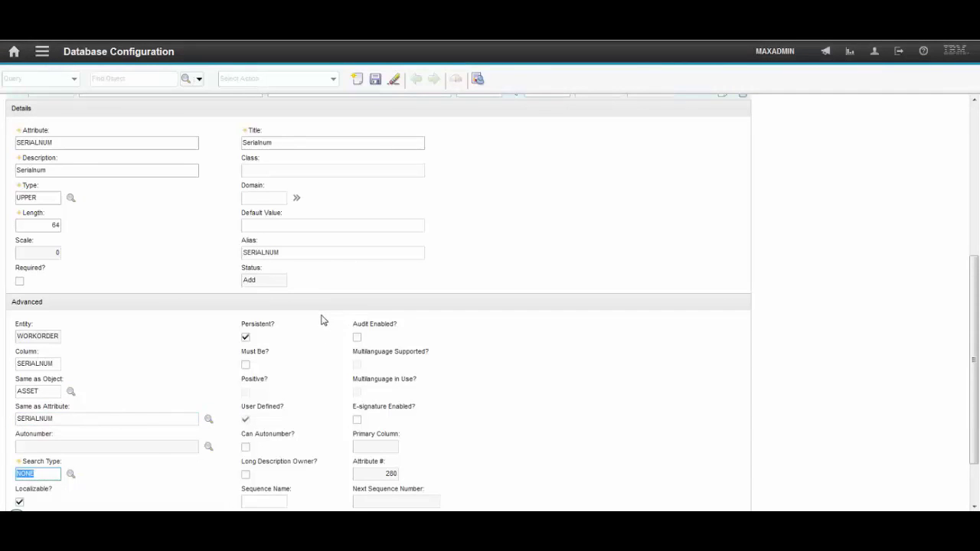
scroll(330, 333, "up", 3)
scroll(390, 339, "up", 3)
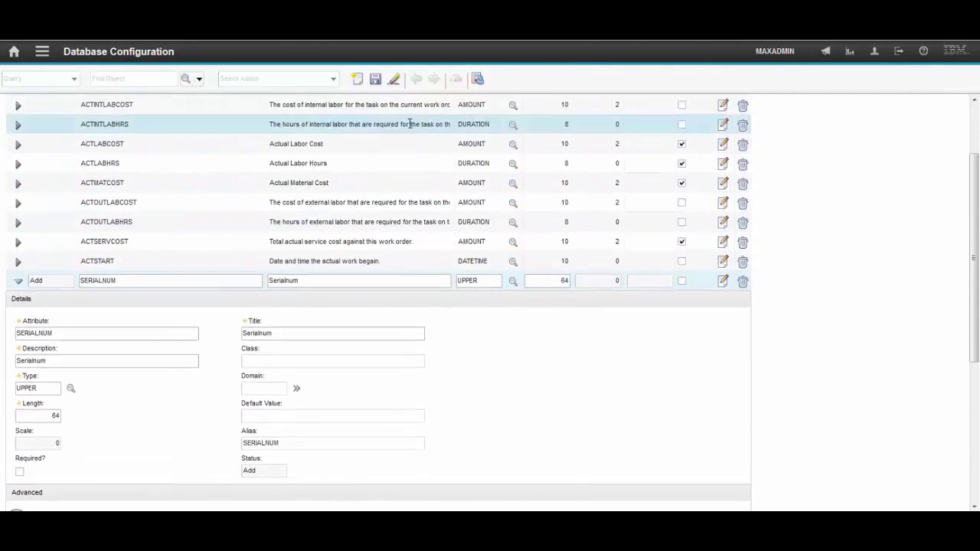
left_click(375, 80)
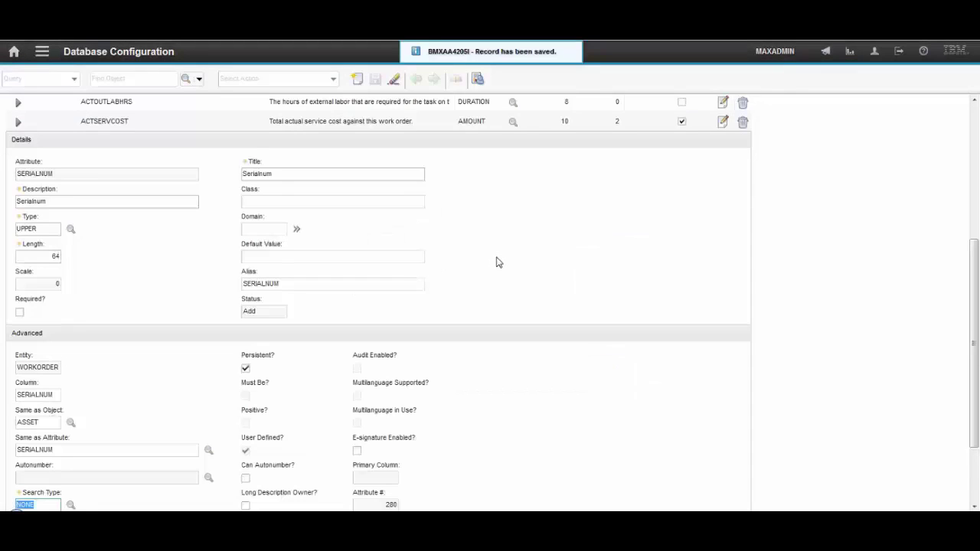
Give WORKORDER's ASSETNUM attribute the ASSETWO domain, save, and return to the object list
scroll(494, 252, "up", 5)
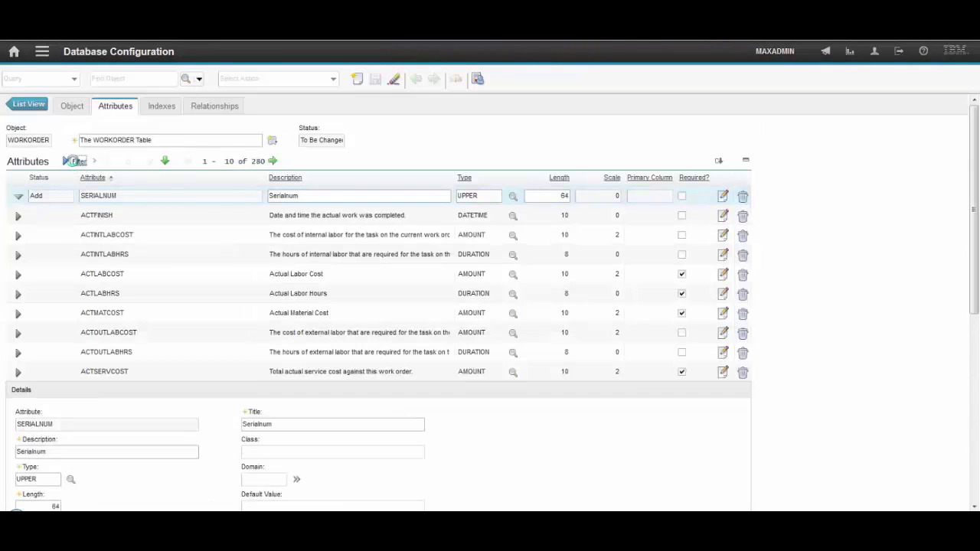
left_click(144, 196)
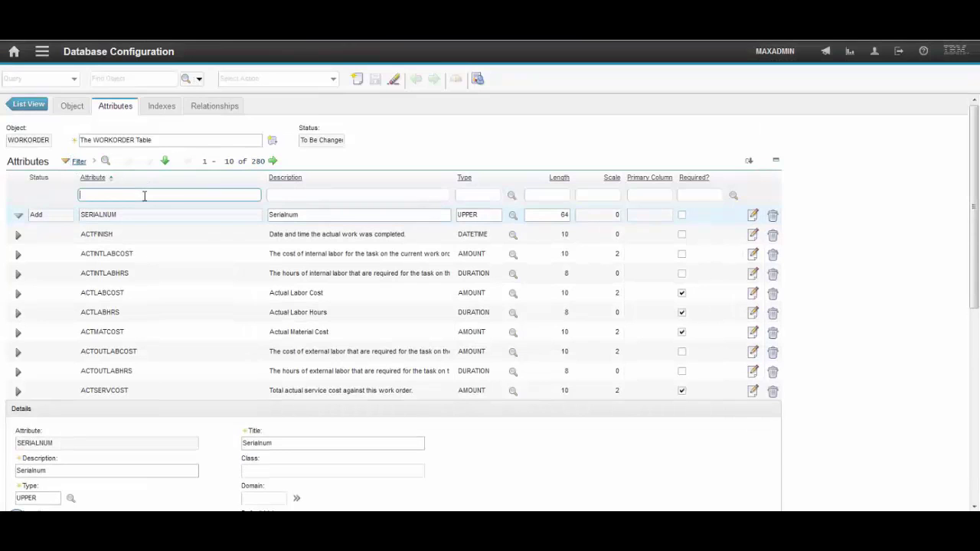
type("assetnum")
key("Return")
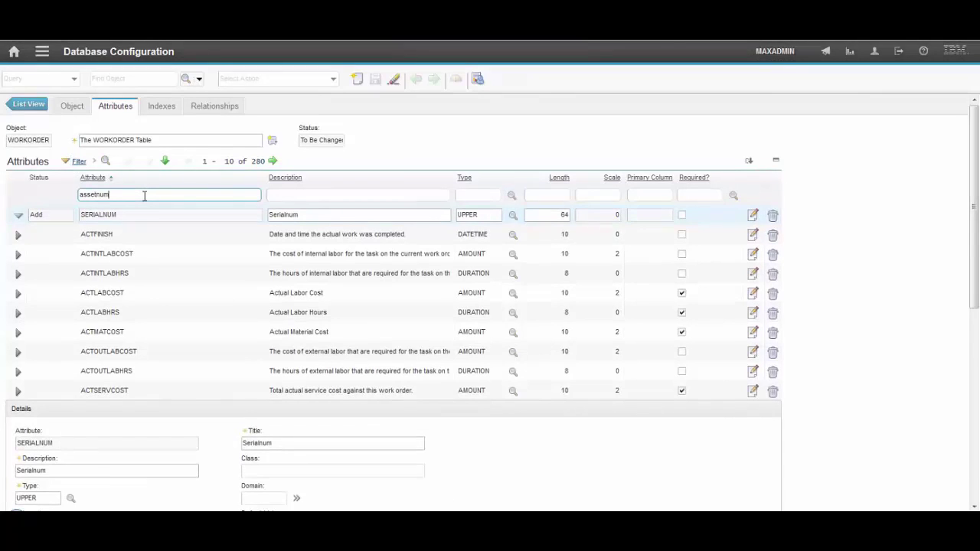
left_click(265, 322)
type("as")
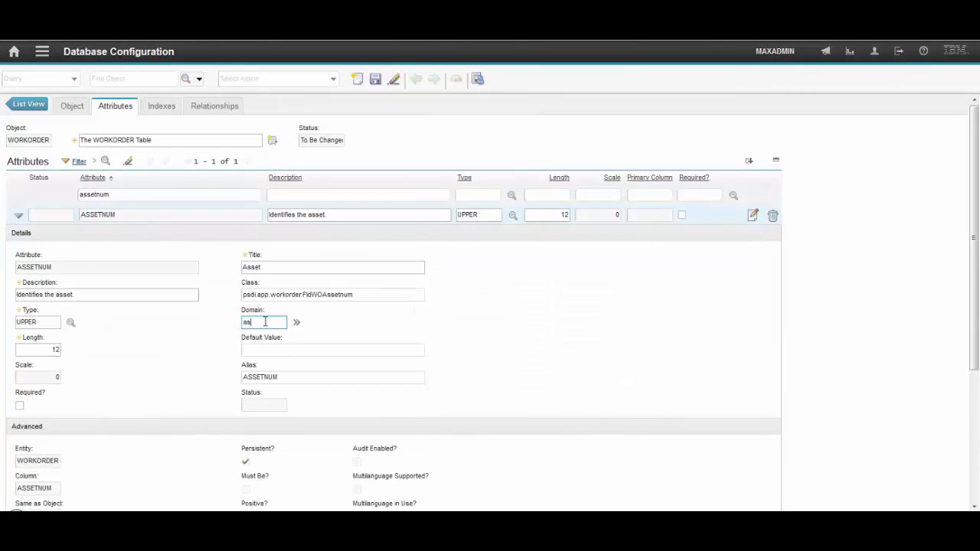
type("setnum")
key("Tab")
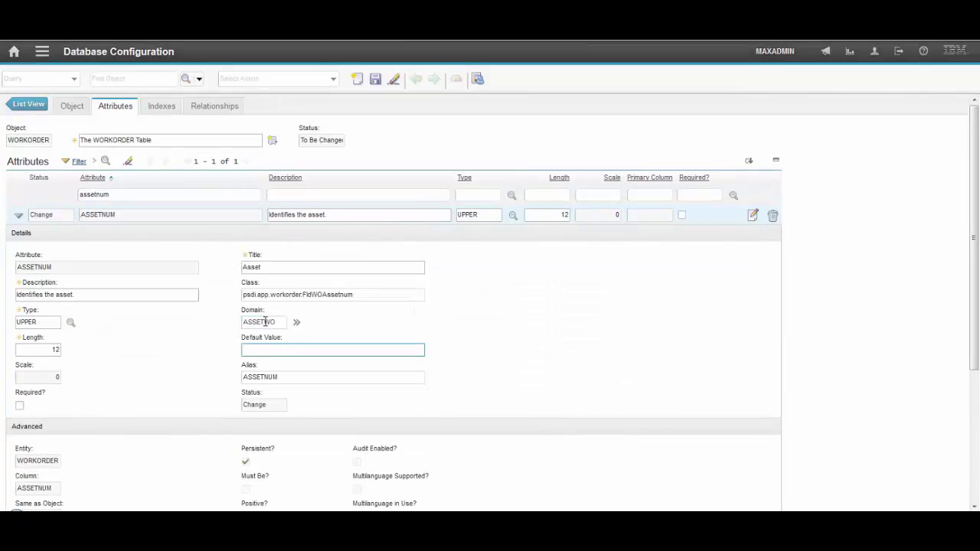
left_click(375, 84)
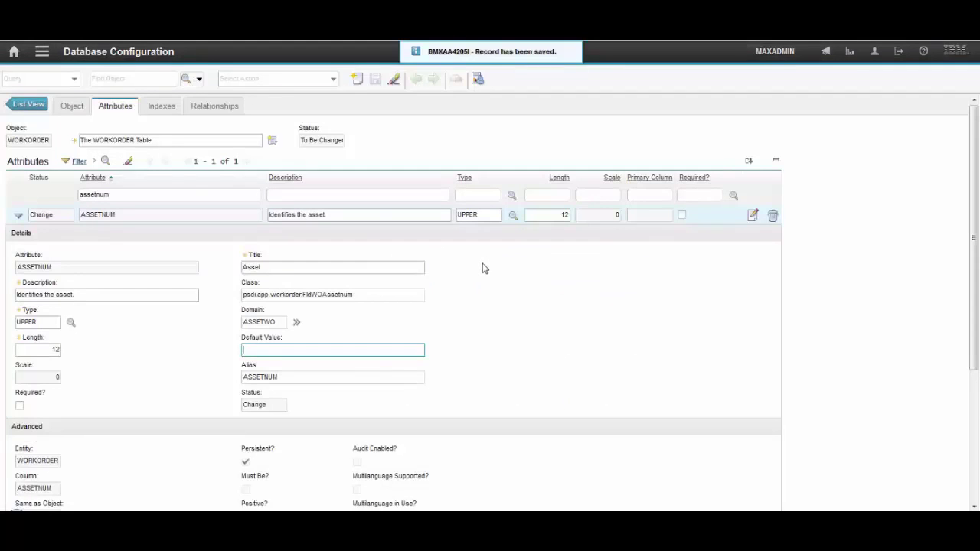
left_click(29, 104)
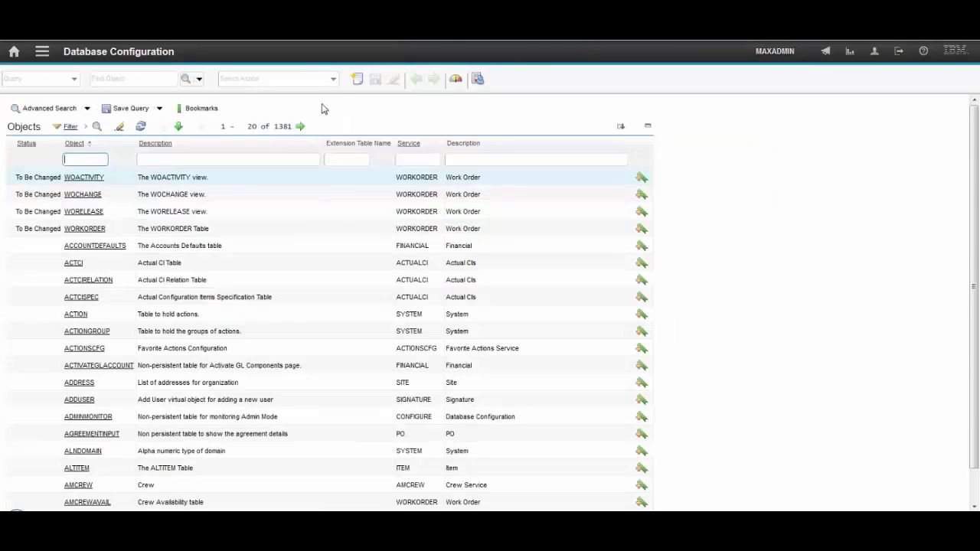
left_click(333, 79)
Apply the configuration changes with backup confirmed, refresh status until complete, and close
left_click(291, 108)
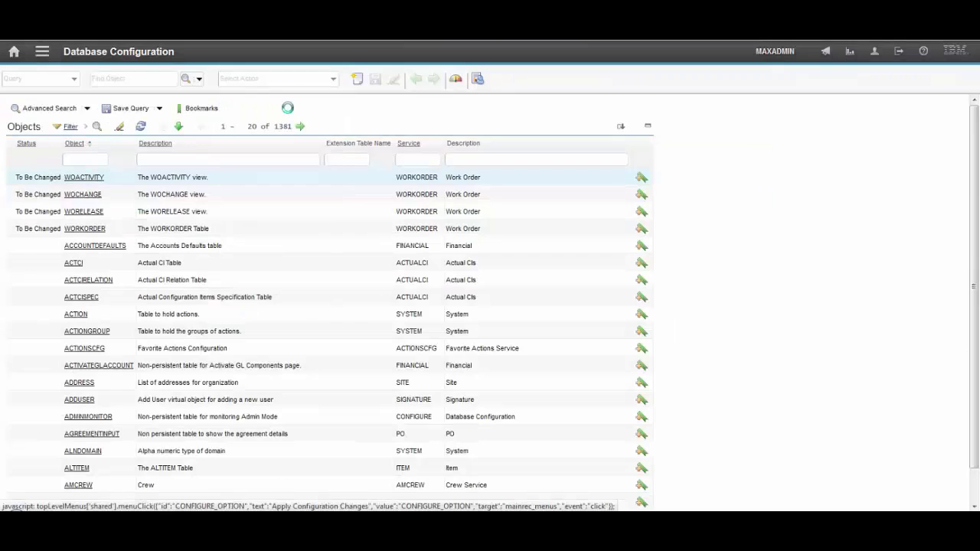
left_click(351, 202)
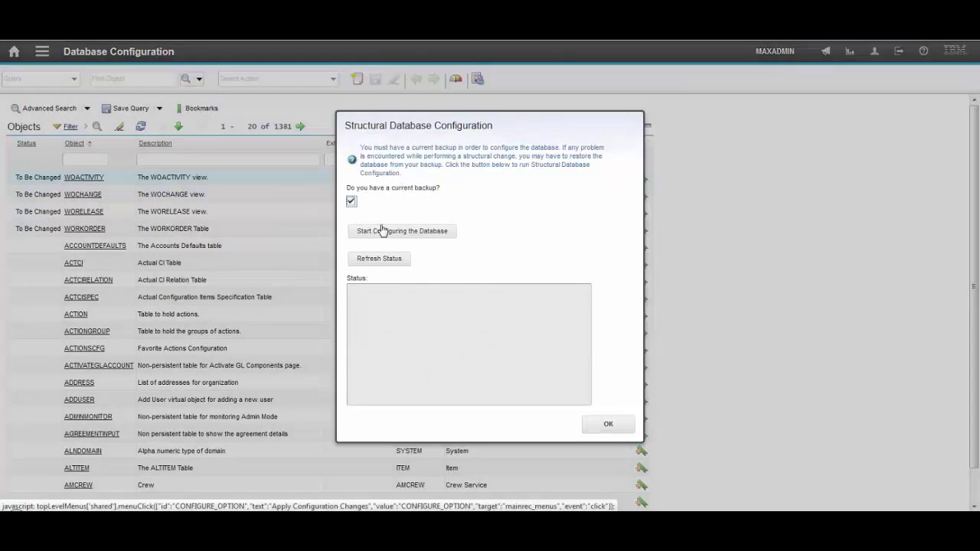
left_click(391, 231)
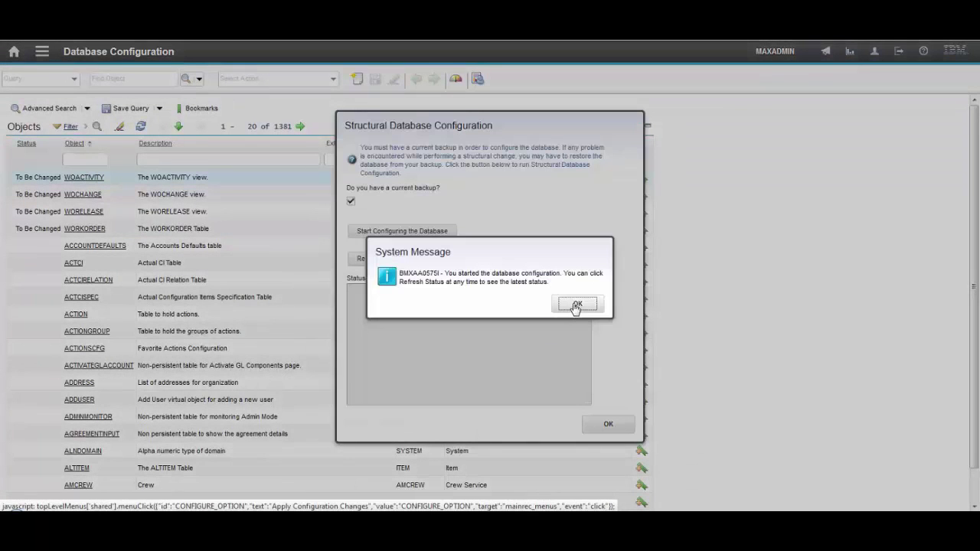
left_click(576, 305)
left_click(389, 260)
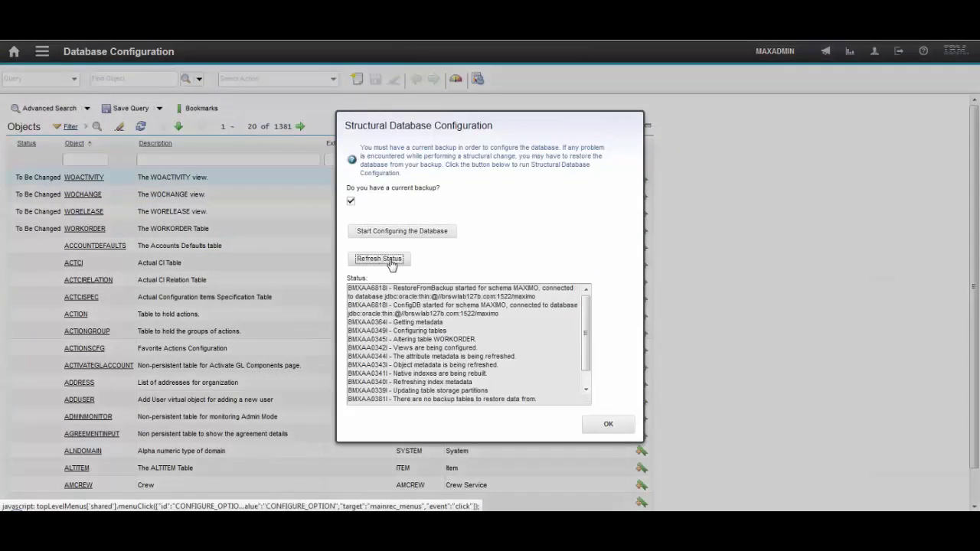
left_click(580, 301)
left_click(608, 426)
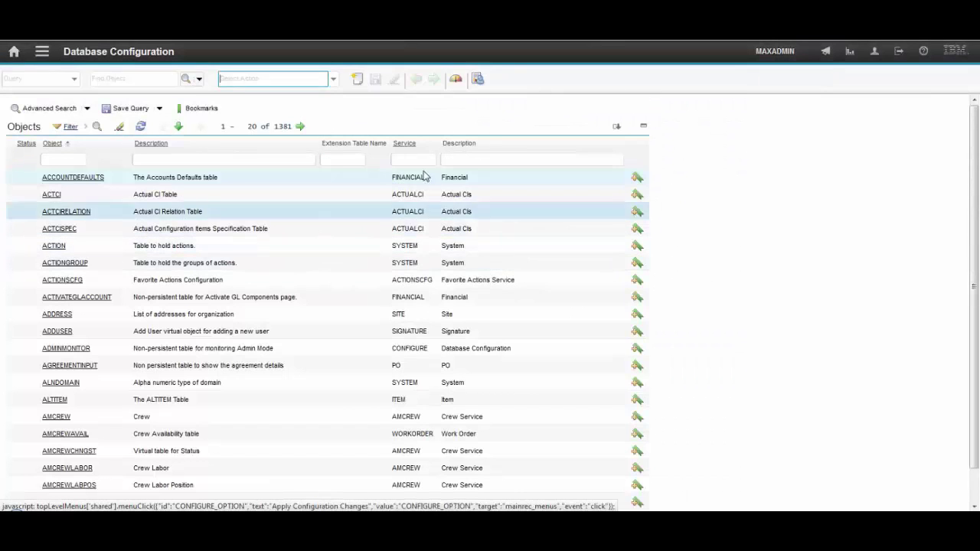
Filter Domains for ASSETWO and open its crossover details
left_click(43, 54)
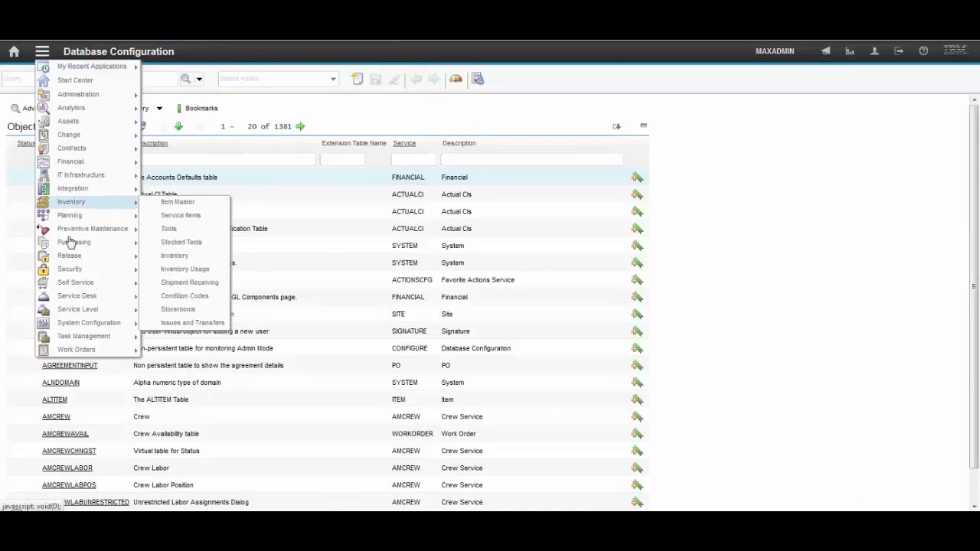
mouse_move(193, 322)
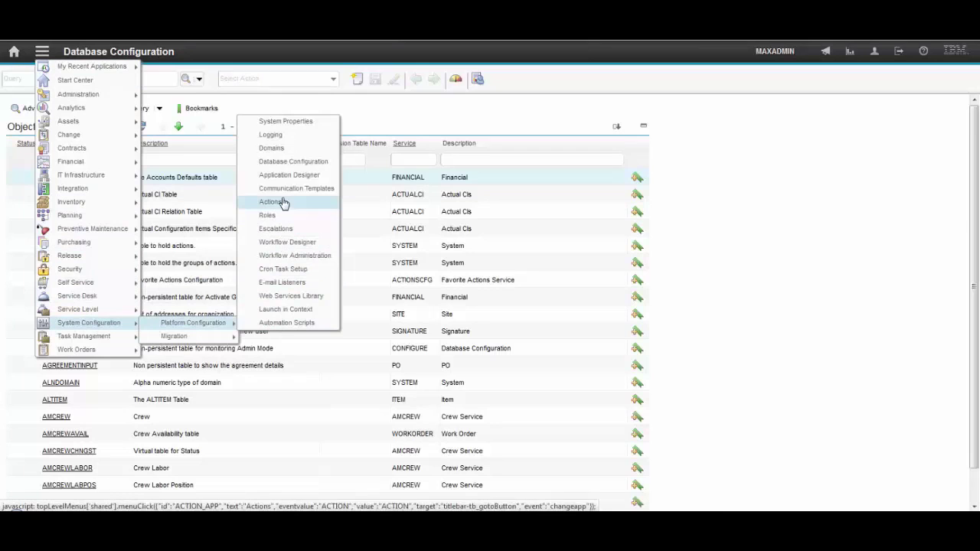
left_click(276, 148)
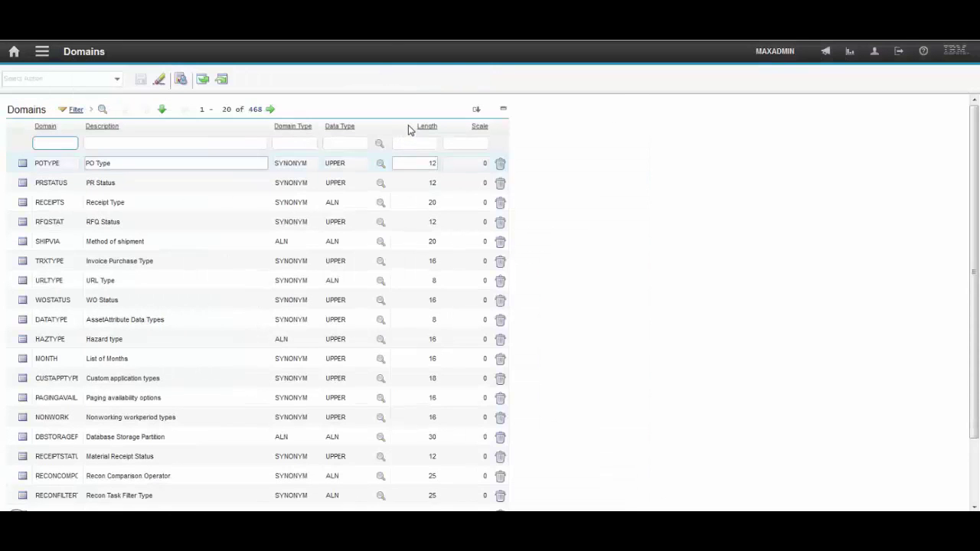
type("assetwo")
key("Return")
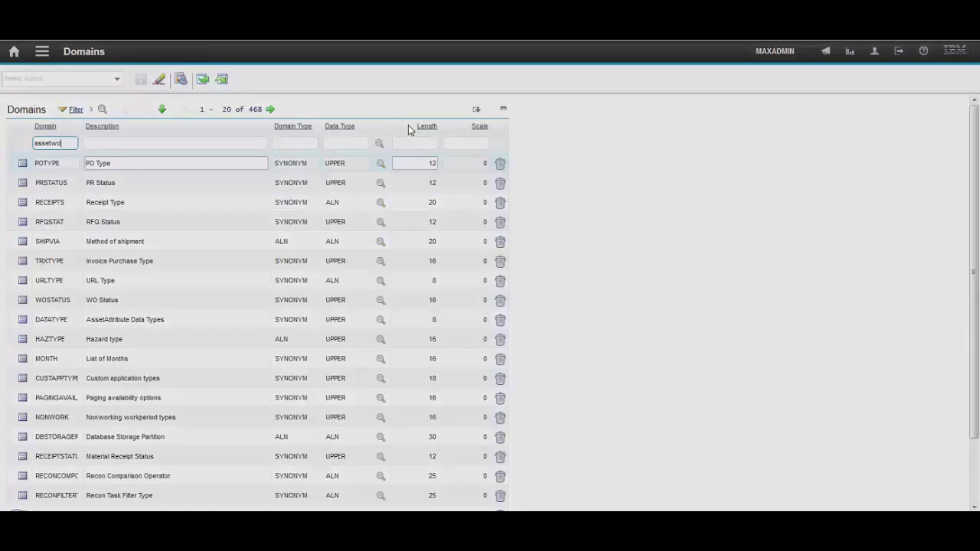
left_click(23, 164)
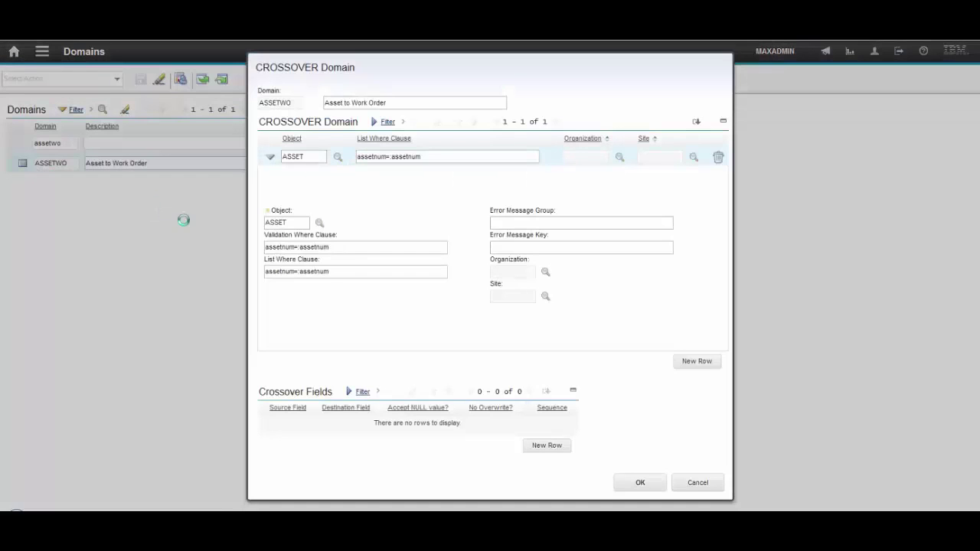
Add a crossover field mapping asset SERIALNUM to destination field SERIALNUM
left_click(550, 448)
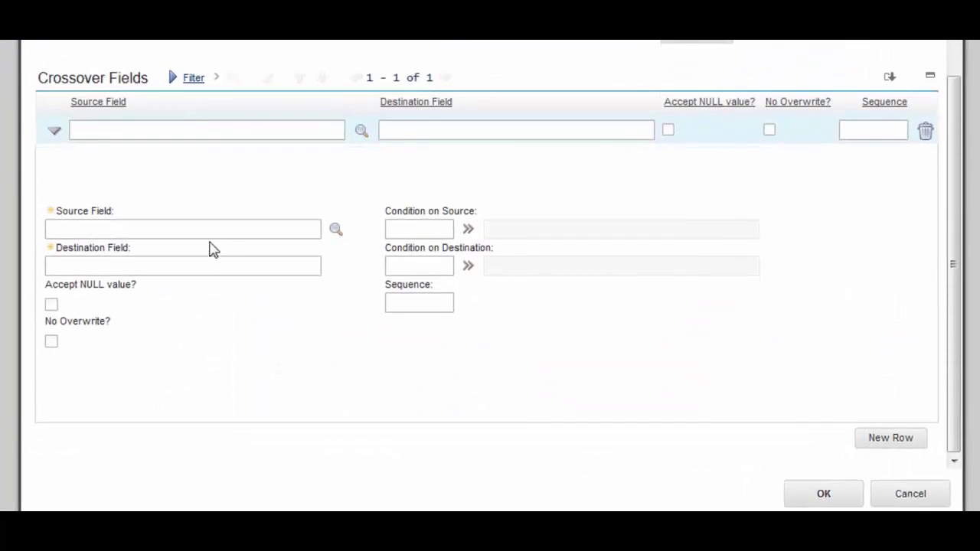
left_click(338, 392)
type("serialnum")
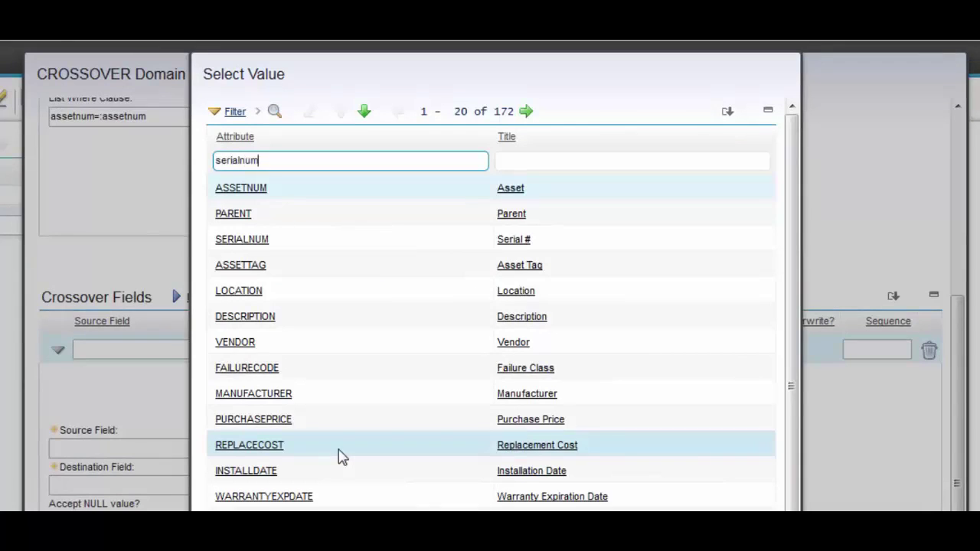
key("Return")
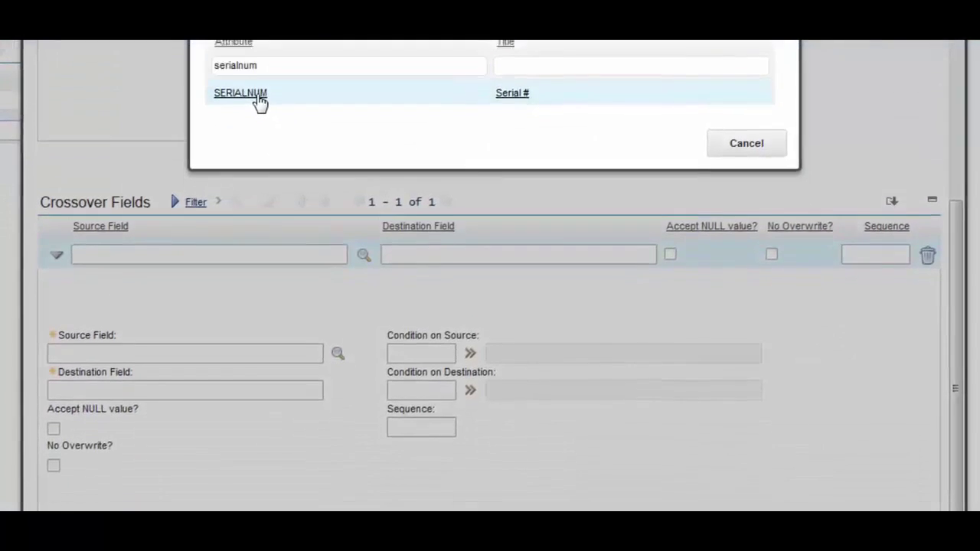
left_click(245, 189)
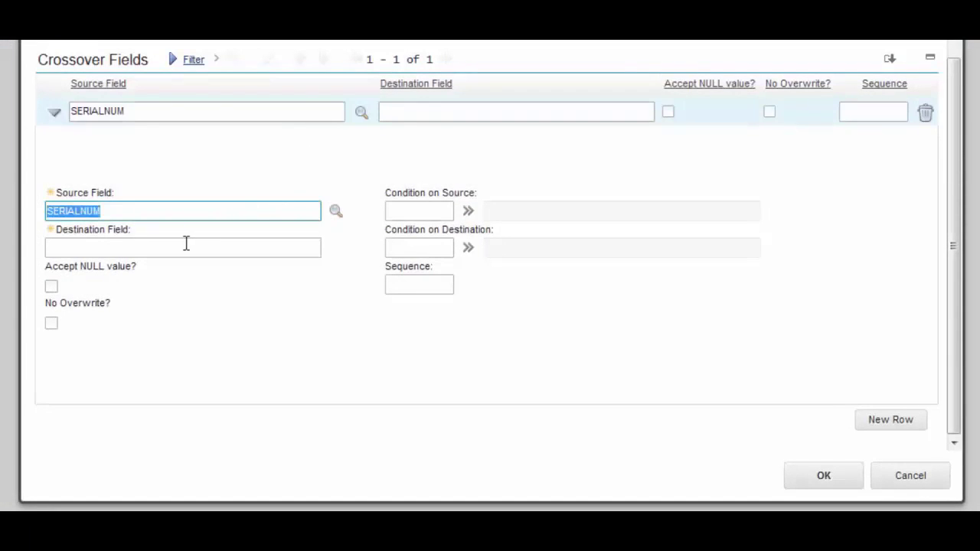
left_click(192, 244)
type("SERIALNUM")
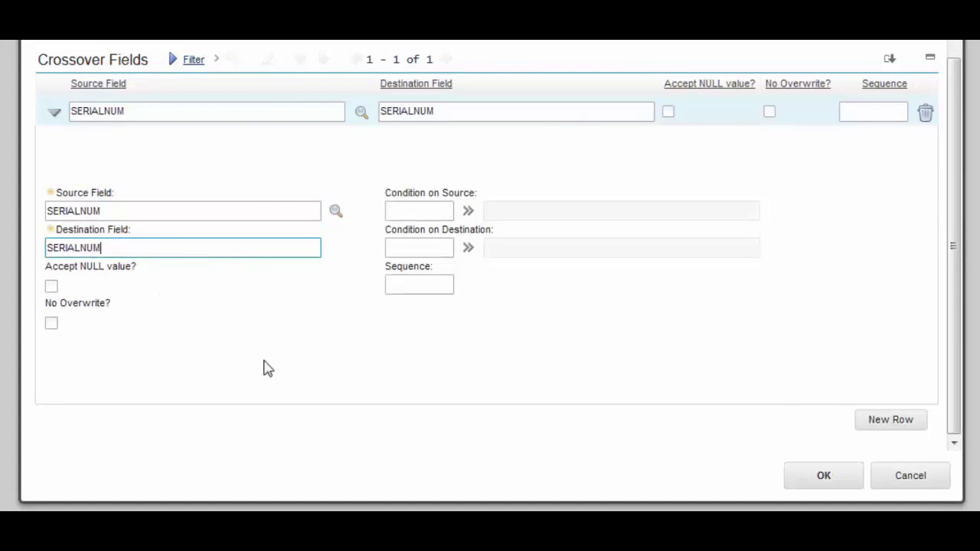
left_click(819, 482)
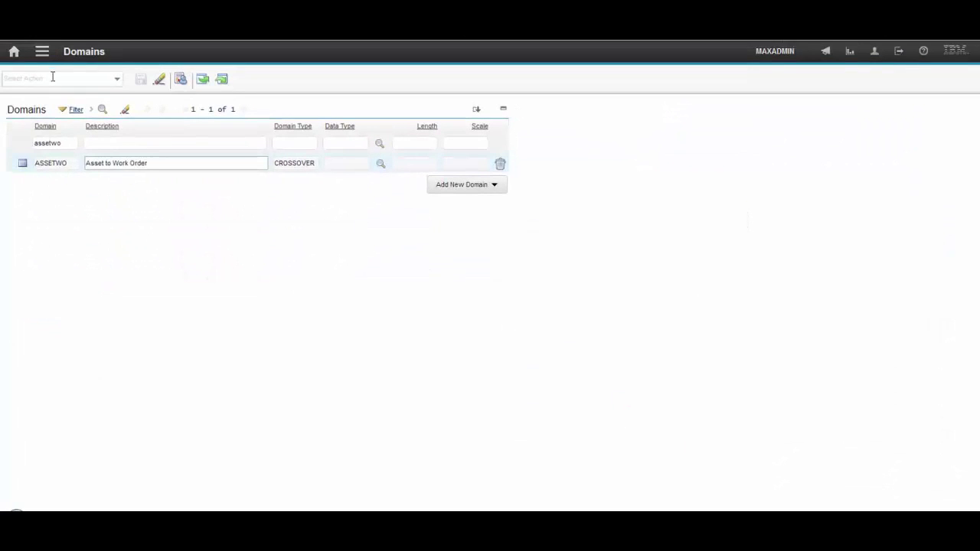
Open the WOTRACK application layout in Application Designer
left_click(42, 52)
mouse_move(89, 322)
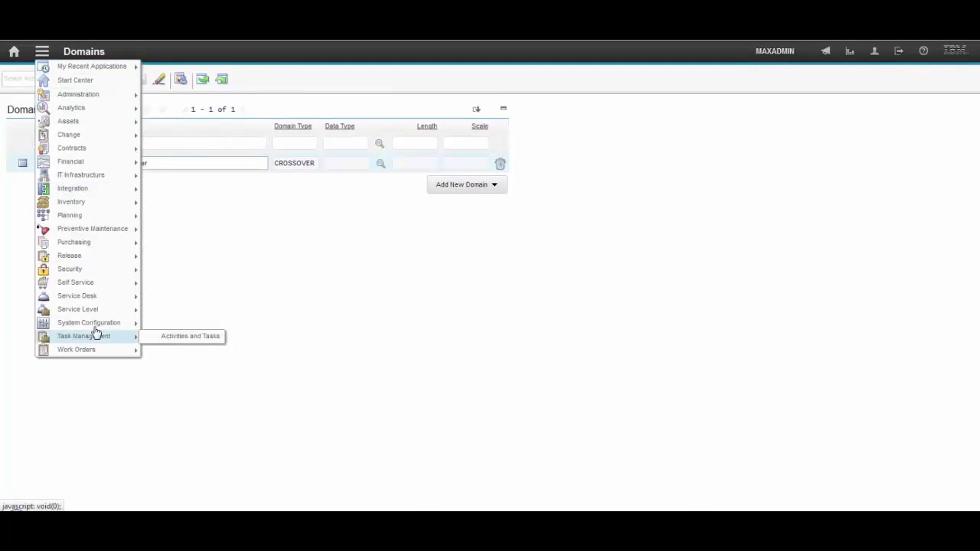
mouse_move(193, 322)
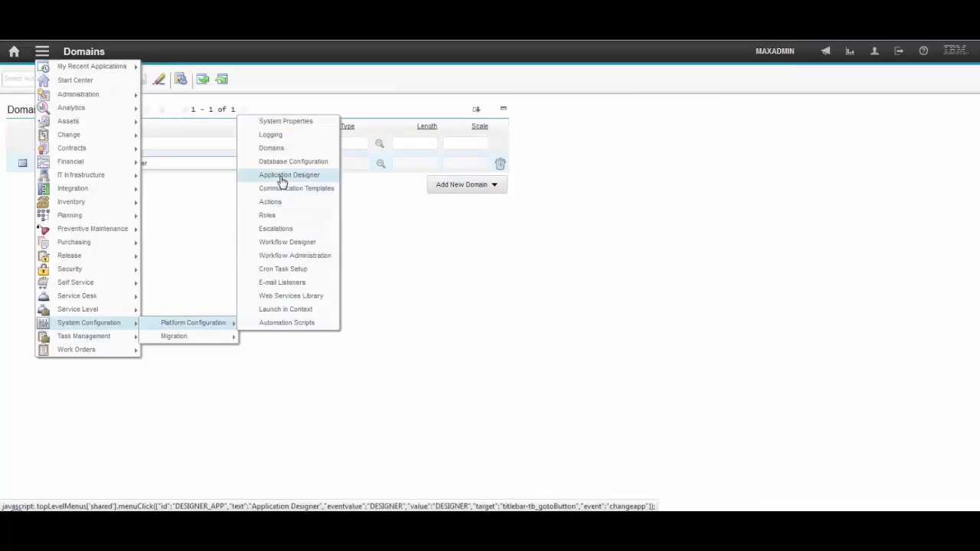
left_click(281, 179)
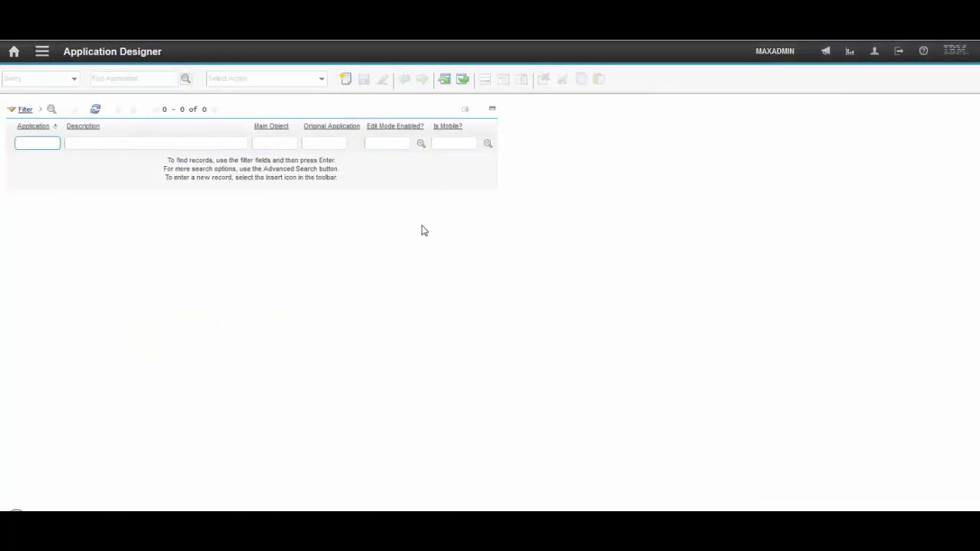
left_click(152, 78)
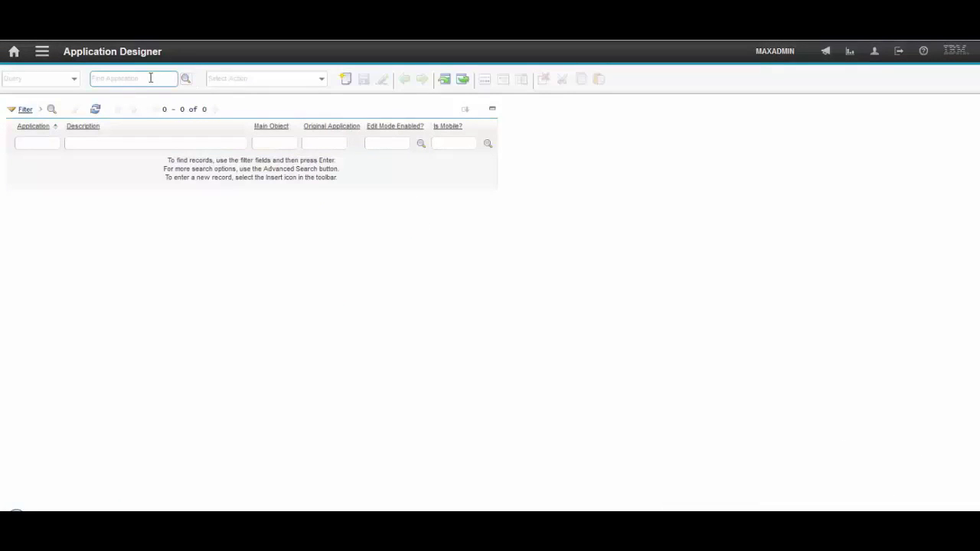
type("wotrack")
key("Return")
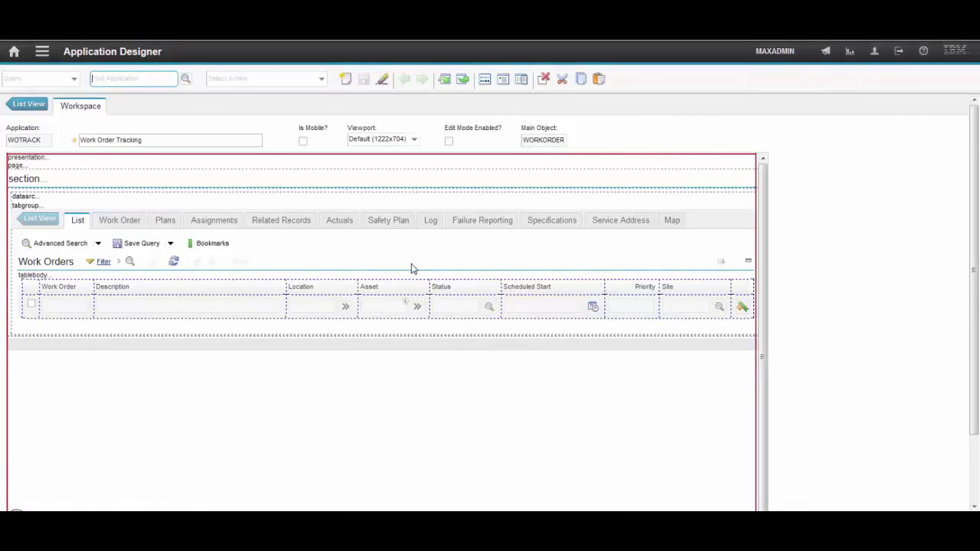
Place a textbox below Asset bound to SERIALNUM and save the layout
left_click(485, 79)
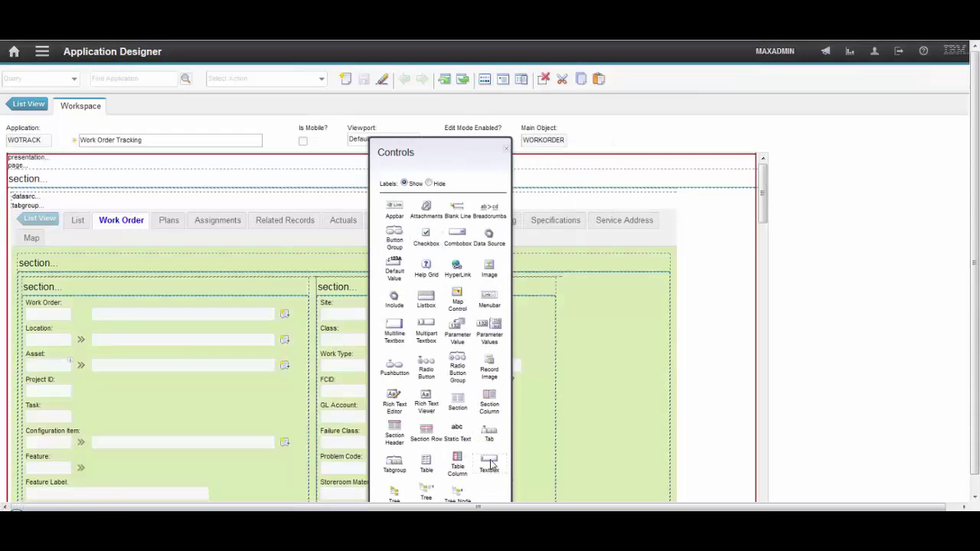
left_click_drag(487, 463, 50, 386)
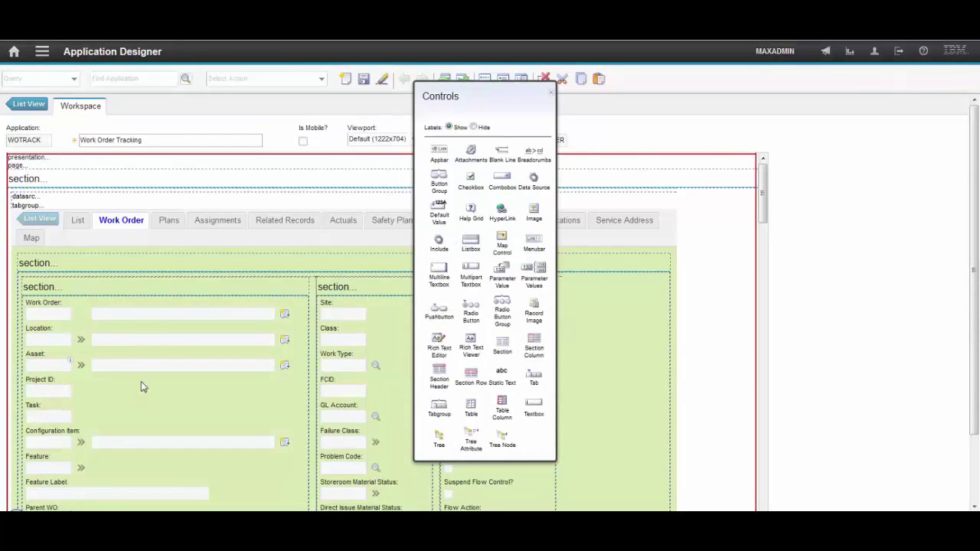
left_click(553, 97)
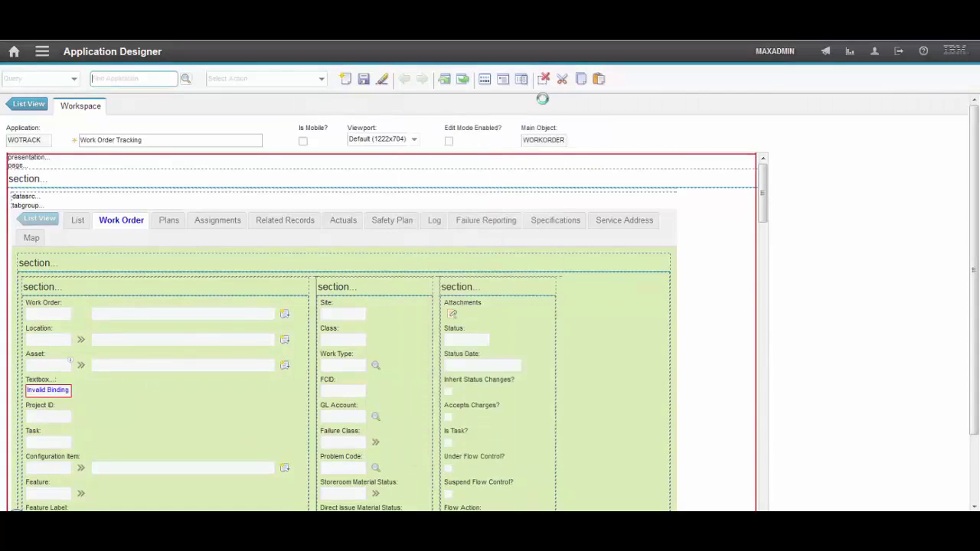
right_click(54, 386)
left_click(58, 397)
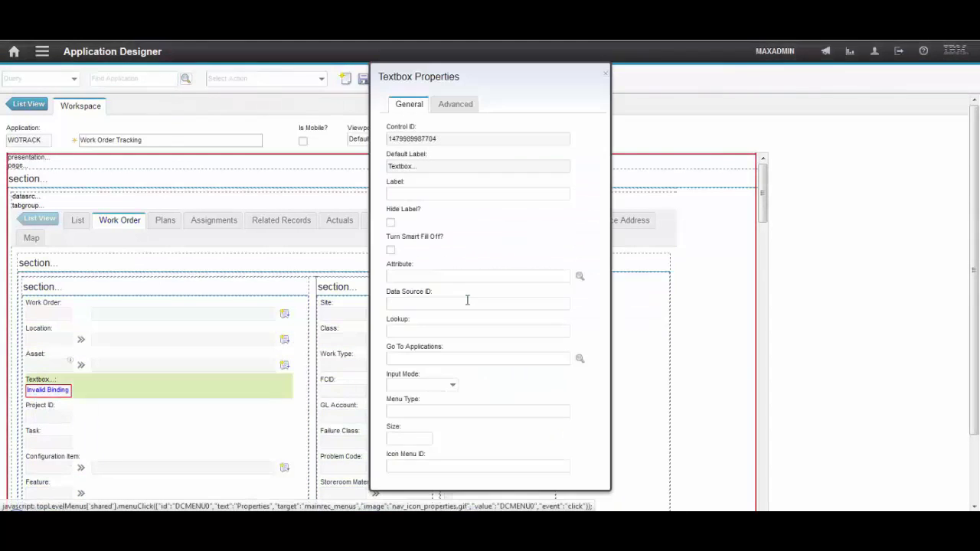
left_click(456, 276)
key("Tab")
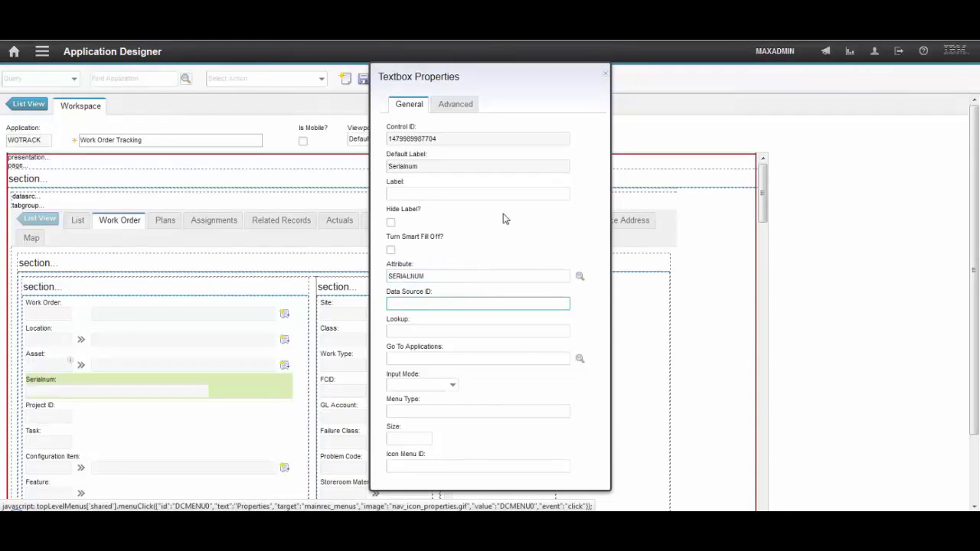
left_click(605, 73)
left_click(364, 80)
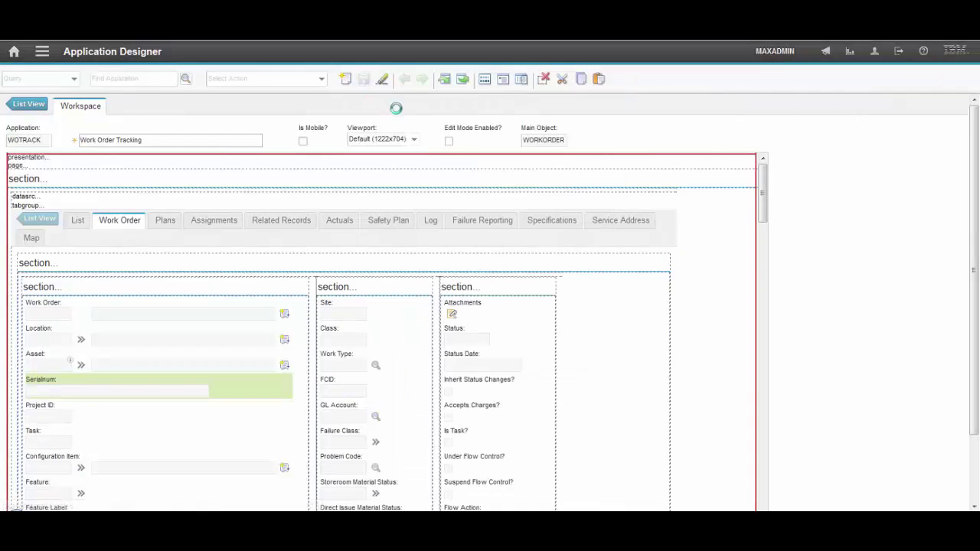
Create and save asset SOFTWARE1, 'Software 1', with serial number ABCZXC
left_click(42, 52)
mouse_move(68, 121)
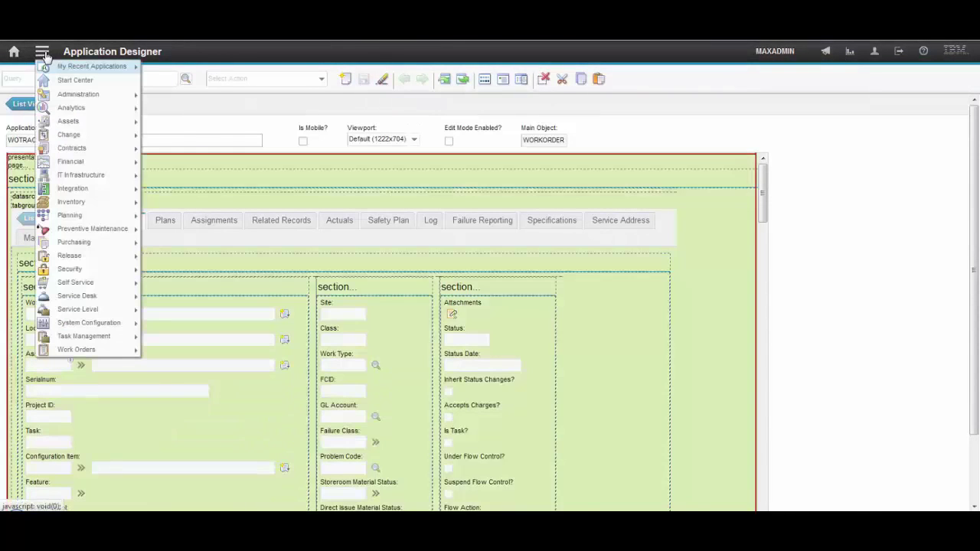
left_click(176, 122)
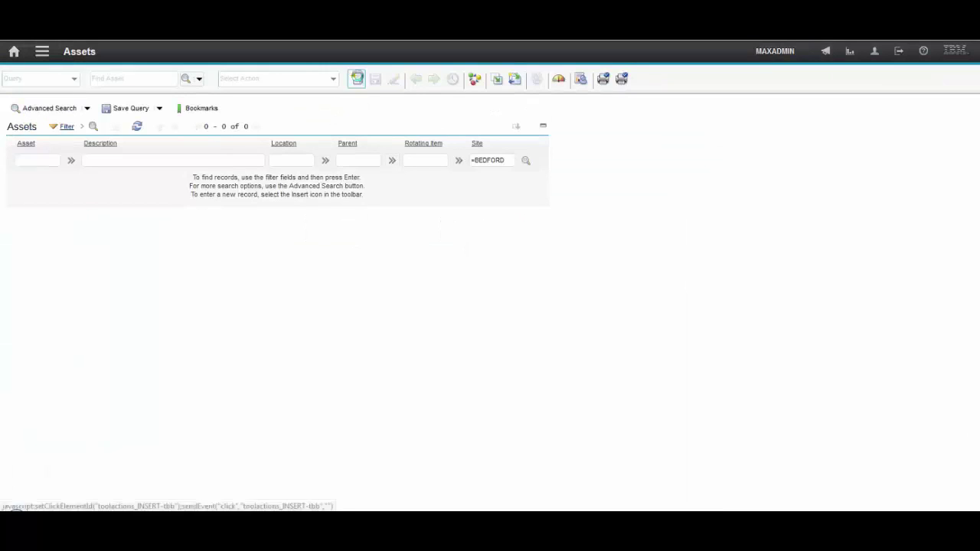
left_click(357, 78)
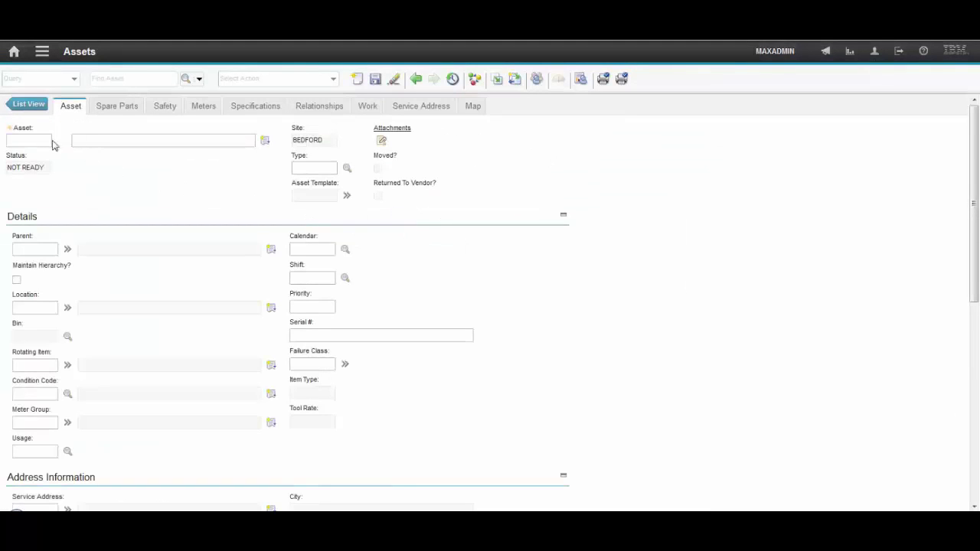
left_click(38, 140)
type("SOFTWARE")
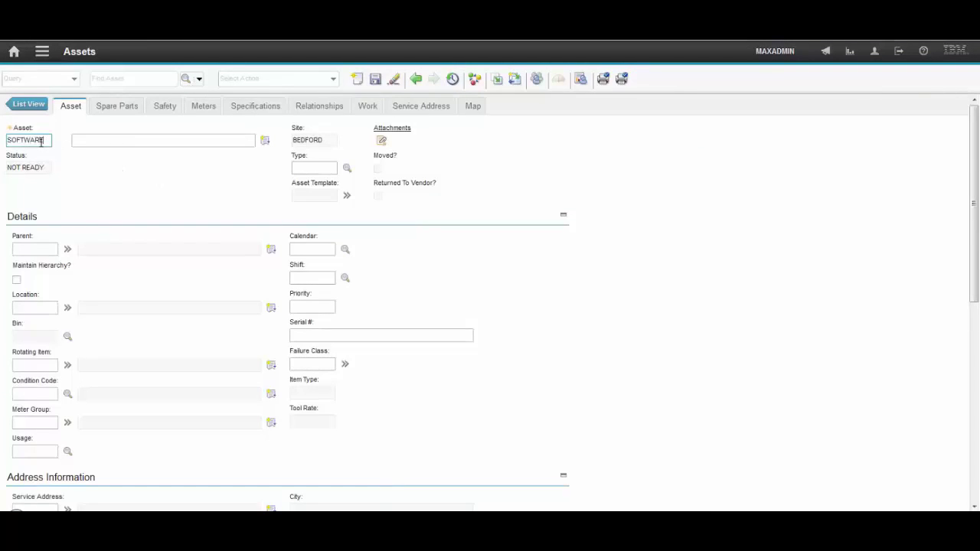
type("1")
key("Tab")
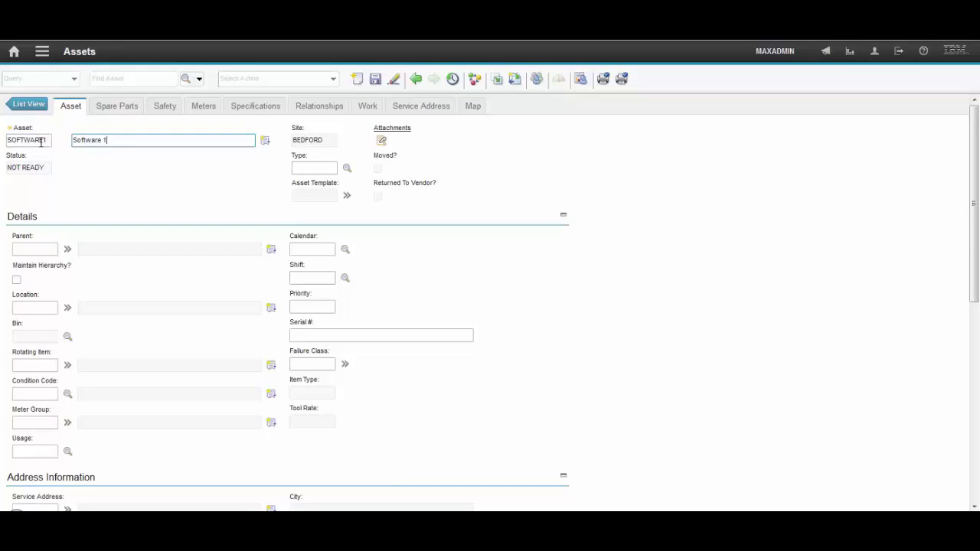
left_click(370, 336)
type("ABCZXC")
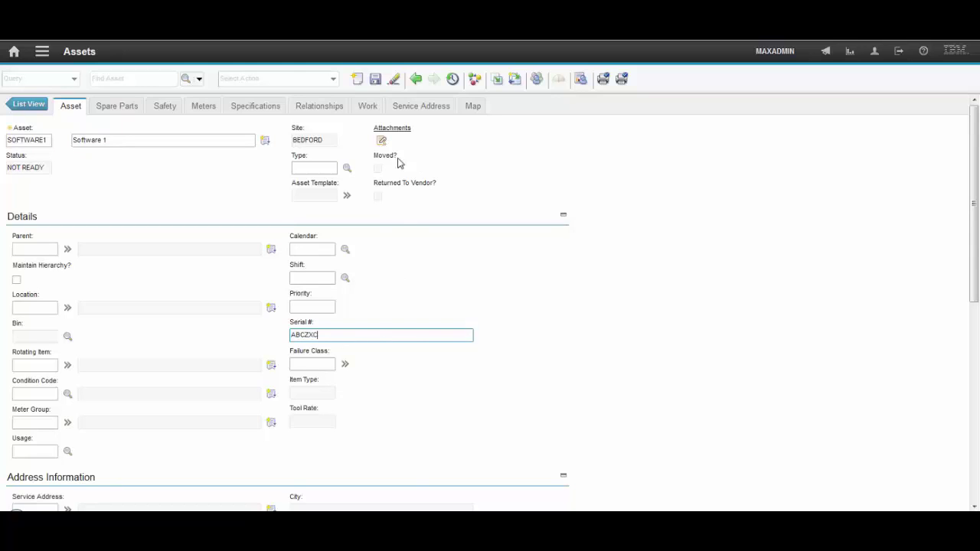
left_click(375, 80)
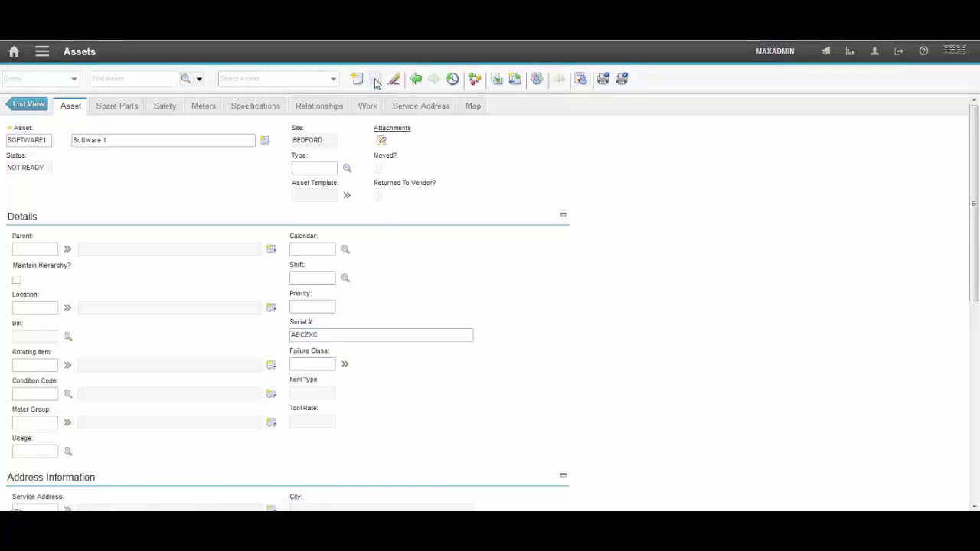
left_click(42, 54)
Create work order 2017 in Work Order Tracking for asset SOFTWARE1 with Serialnum ABCZXC, and save it
left_click(193, 350)
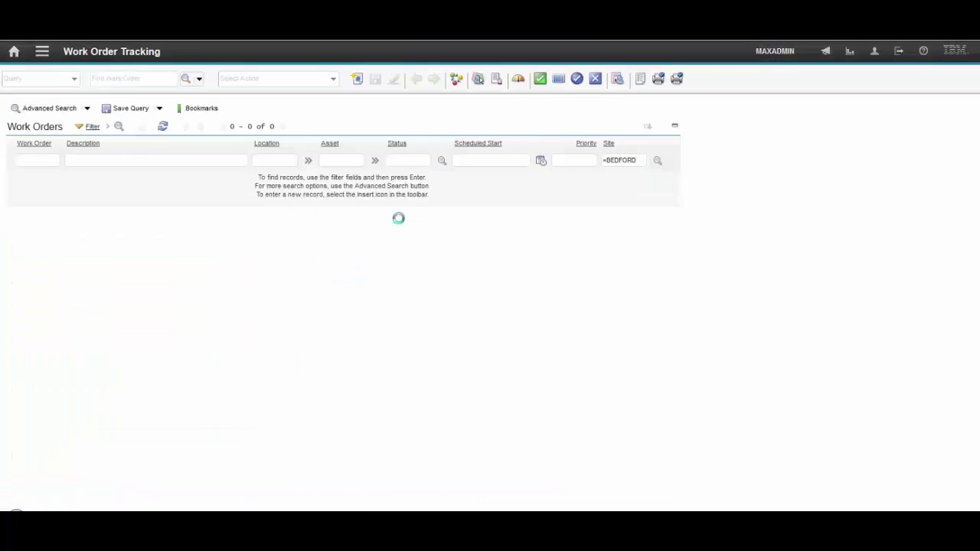
left_click(357, 79)
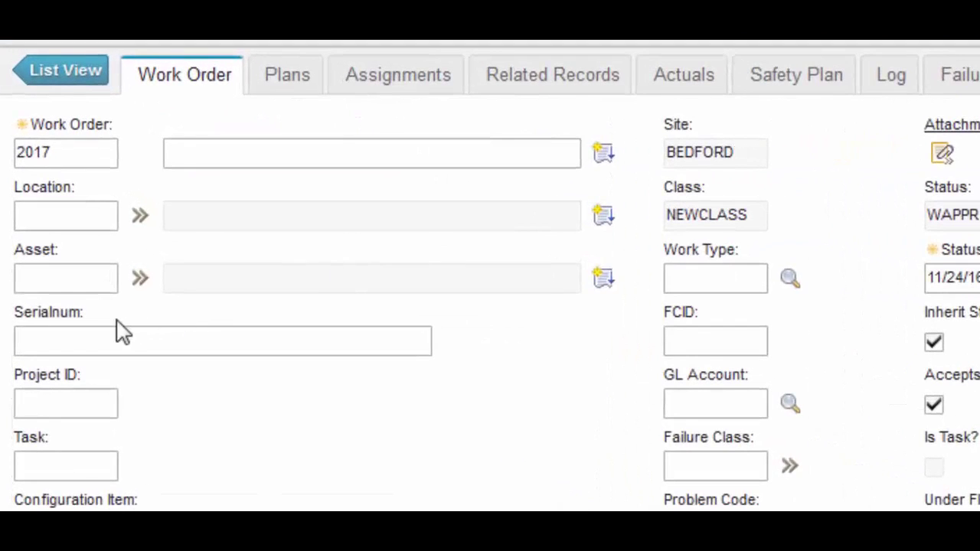
left_click(87, 278)
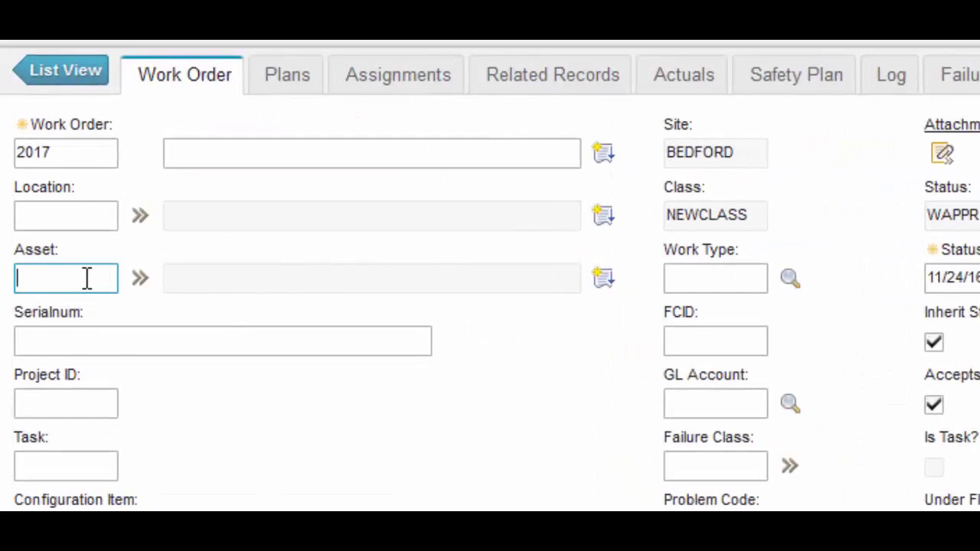
type("software")
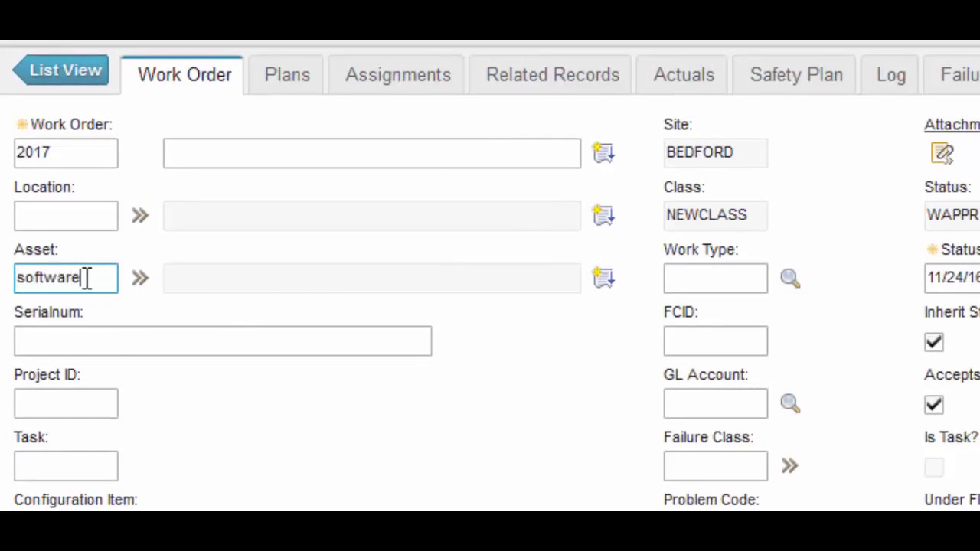
type("1")
key("Tab")
type("ABCZXC")
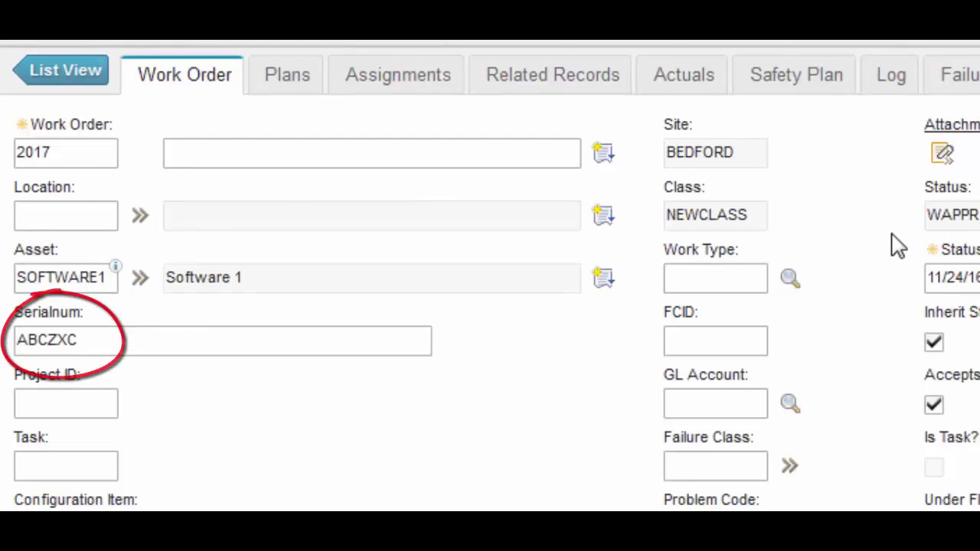
left_click(375, 78)
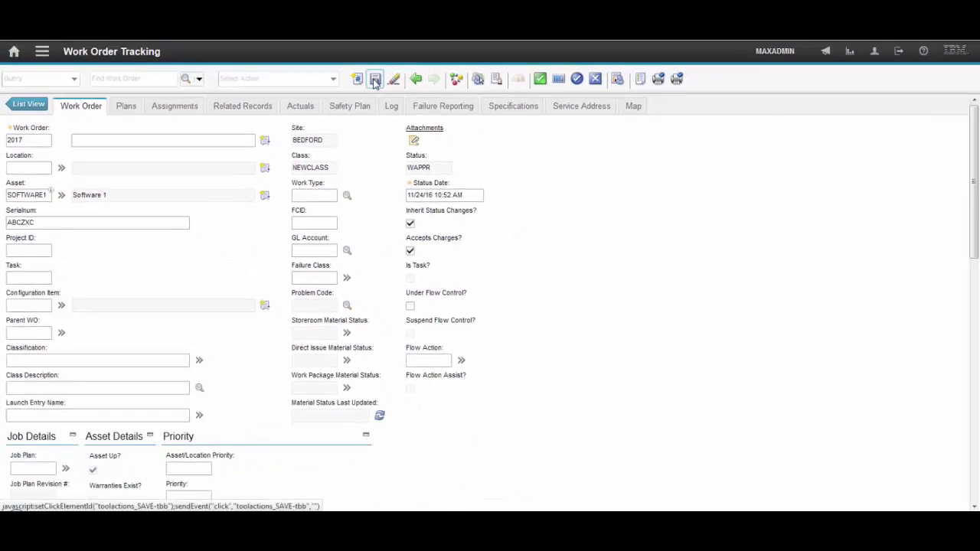